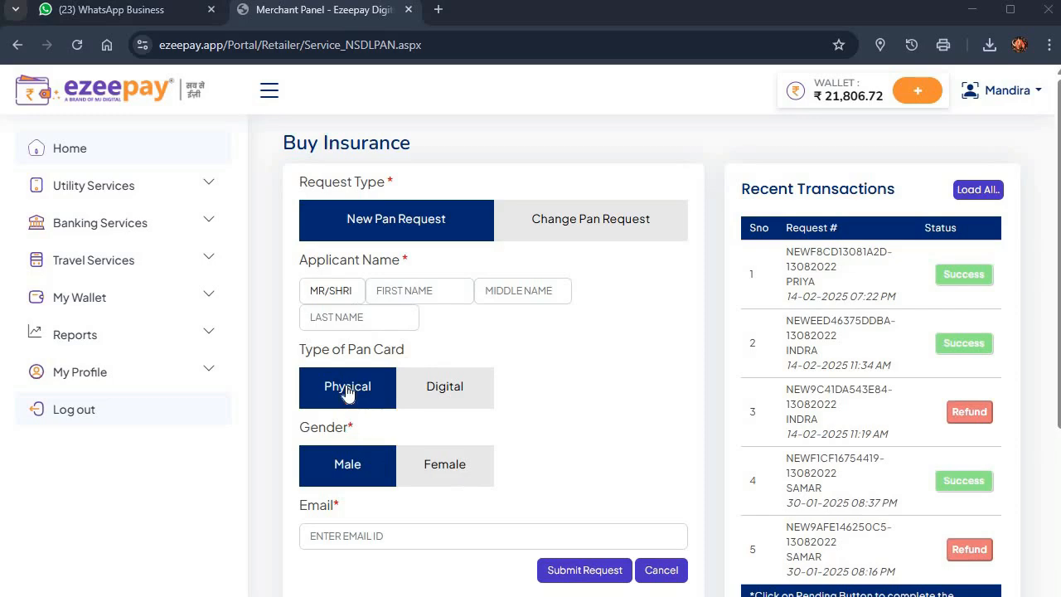
Submit the new PAN request from the Ezeepay Merchant Panel to redirect to the NSDL e-KYC portal.
scroll(348, 460, "down", 1)
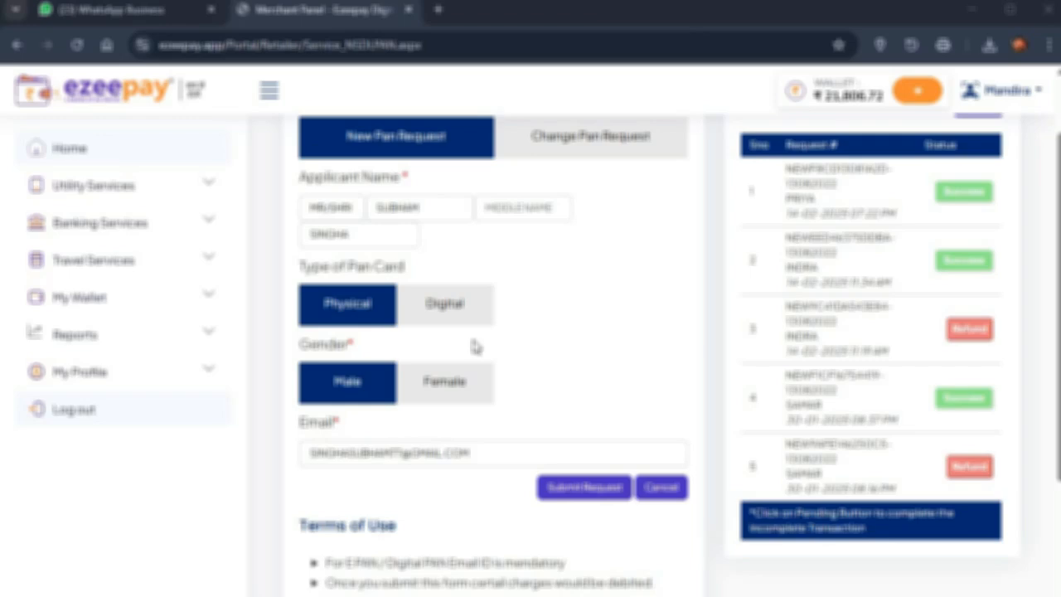
scroll(474, 346, "up", 1)
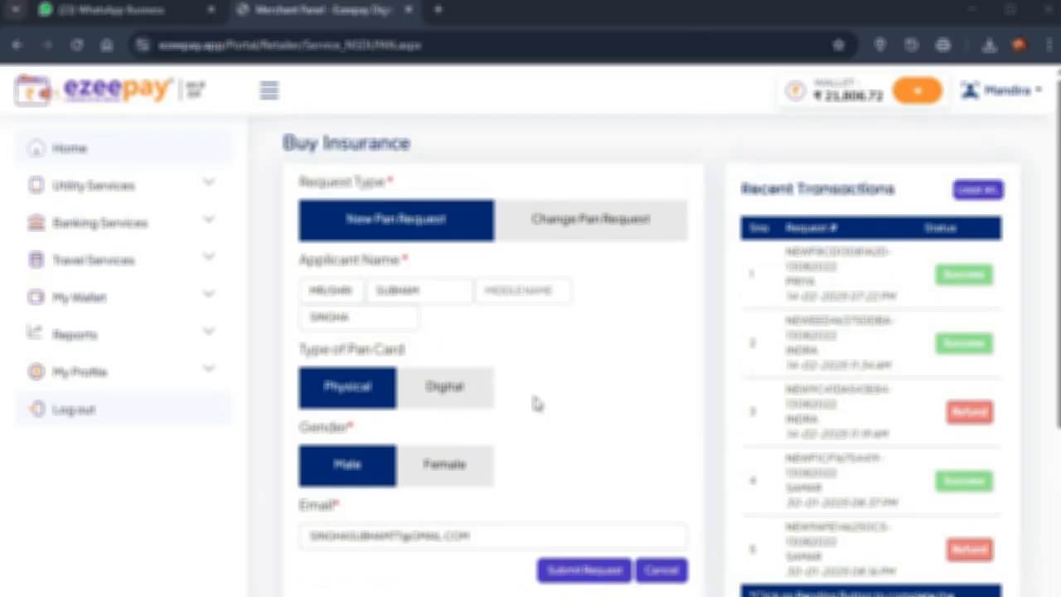
scroll(536, 403, "down", 1)
left_click(590, 491)
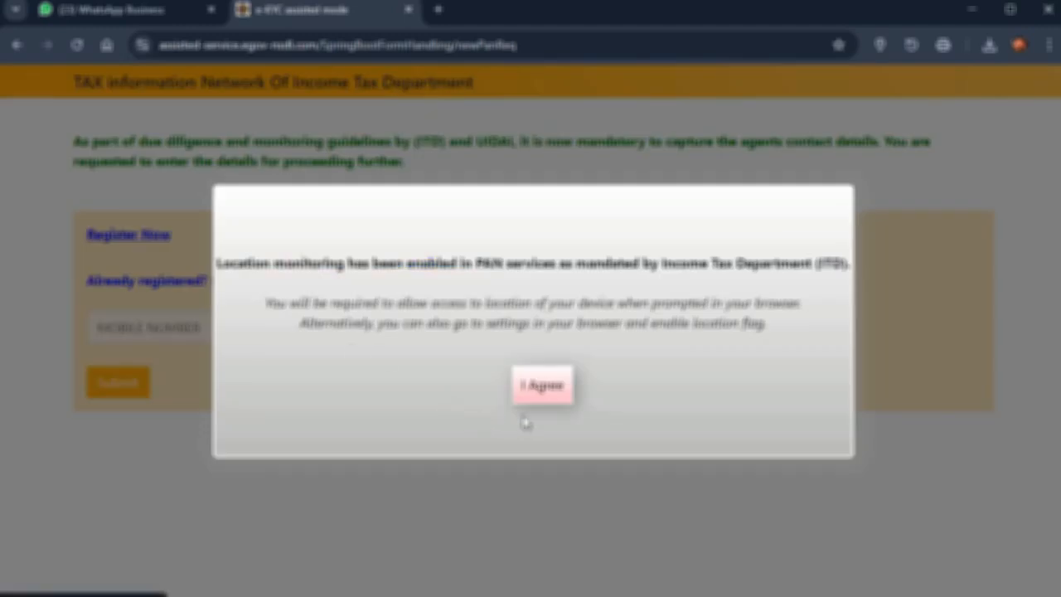
Accept the location and cookie notices and log in with the agent's registered mobile number.
left_click(549, 393)
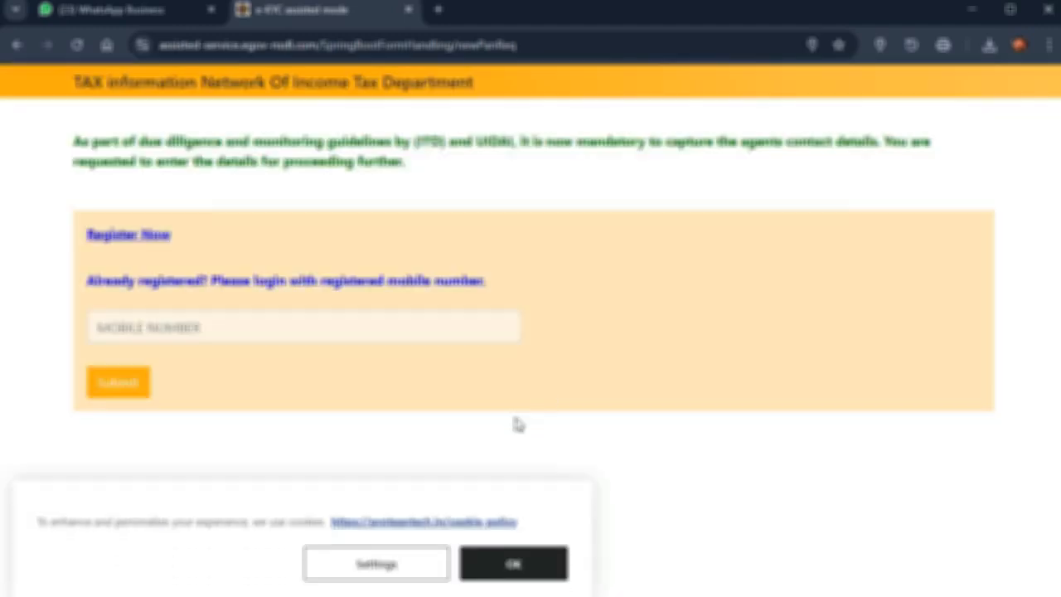
left_click(514, 567)
left_click(175, 326)
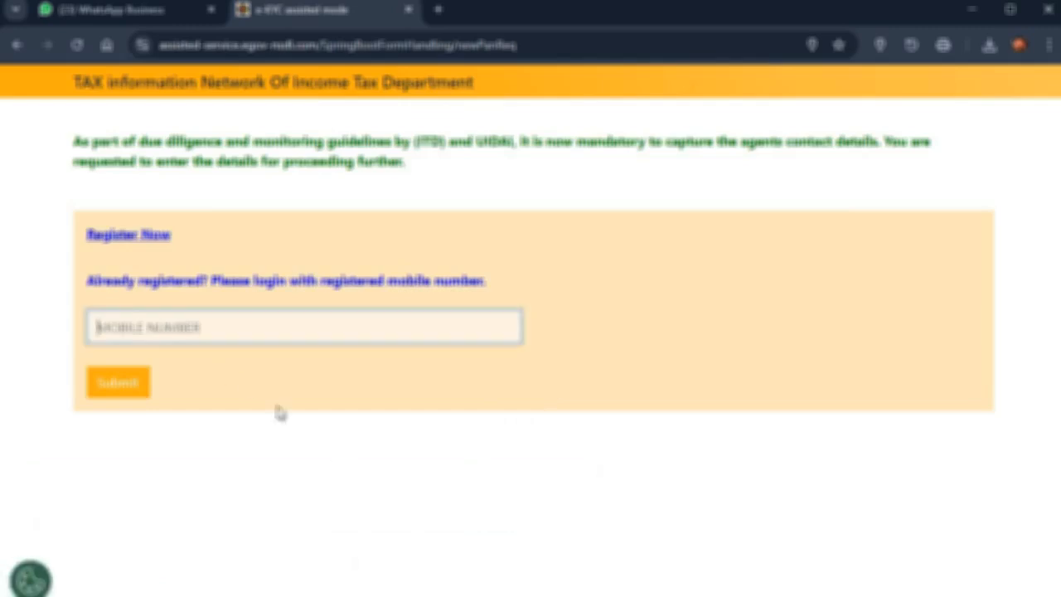
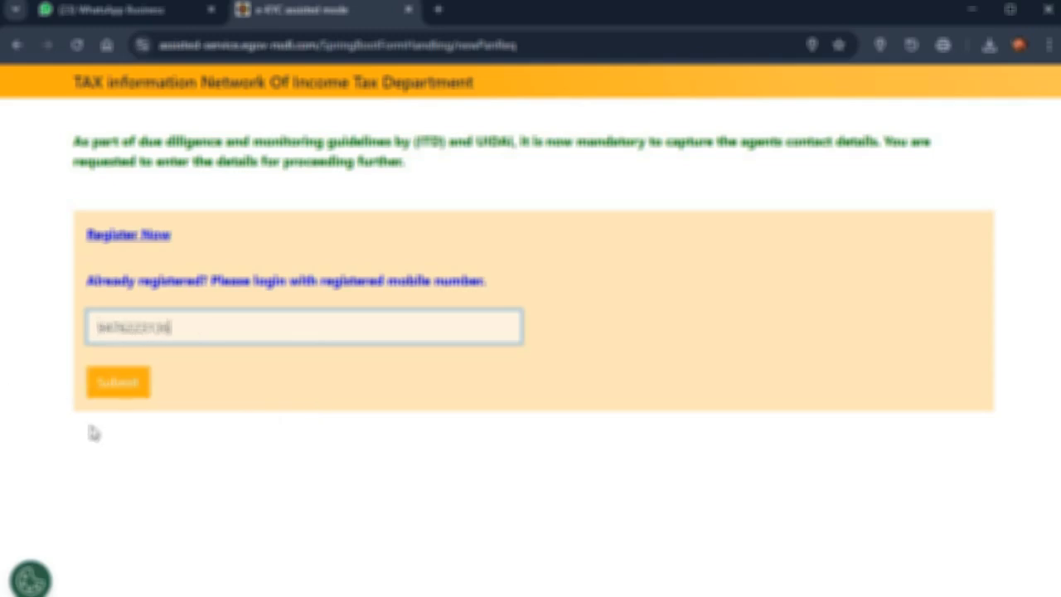
left_click(124, 383)
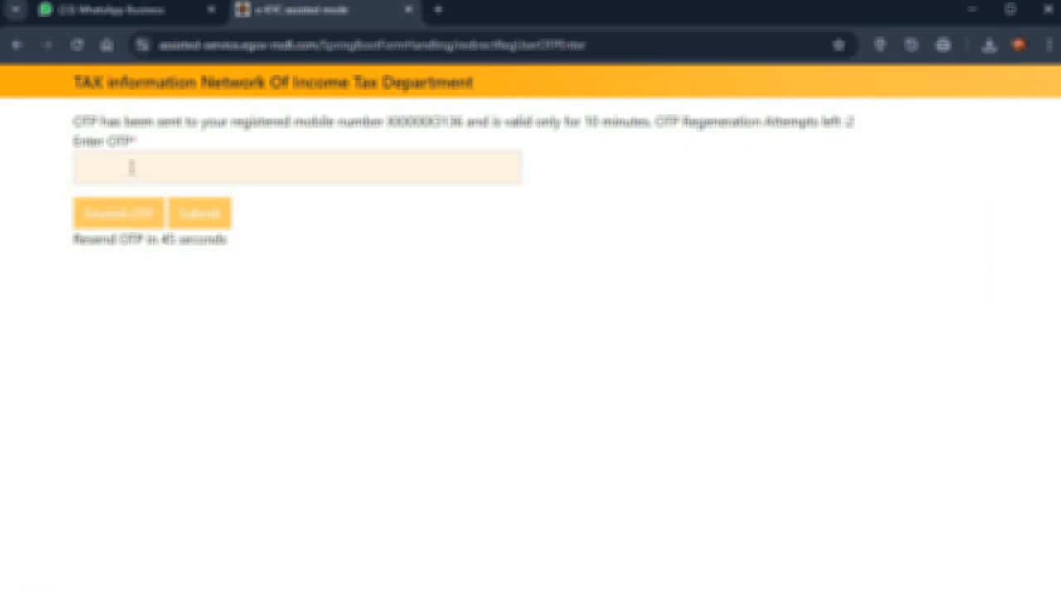
left_click(131, 167)
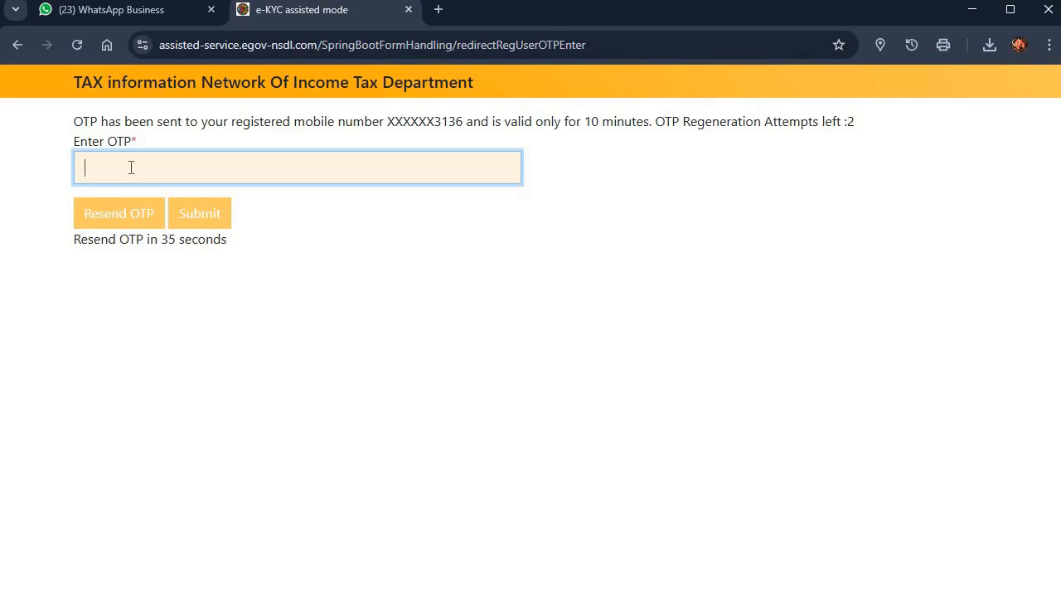
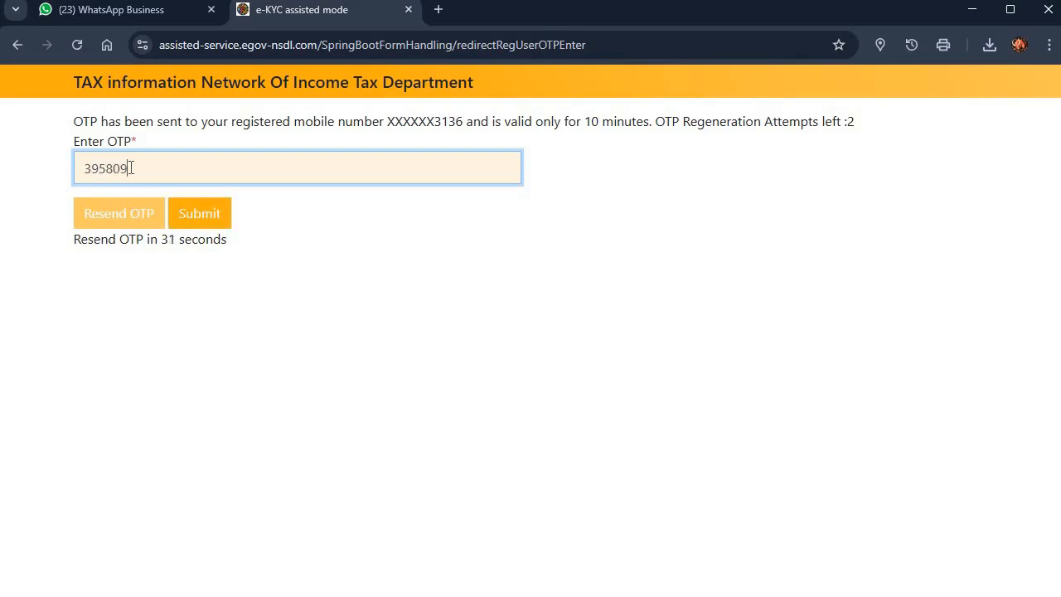
Enter the received OTP and confirm it to open the e-KYC PAN NEW form.
left_click(193, 217)
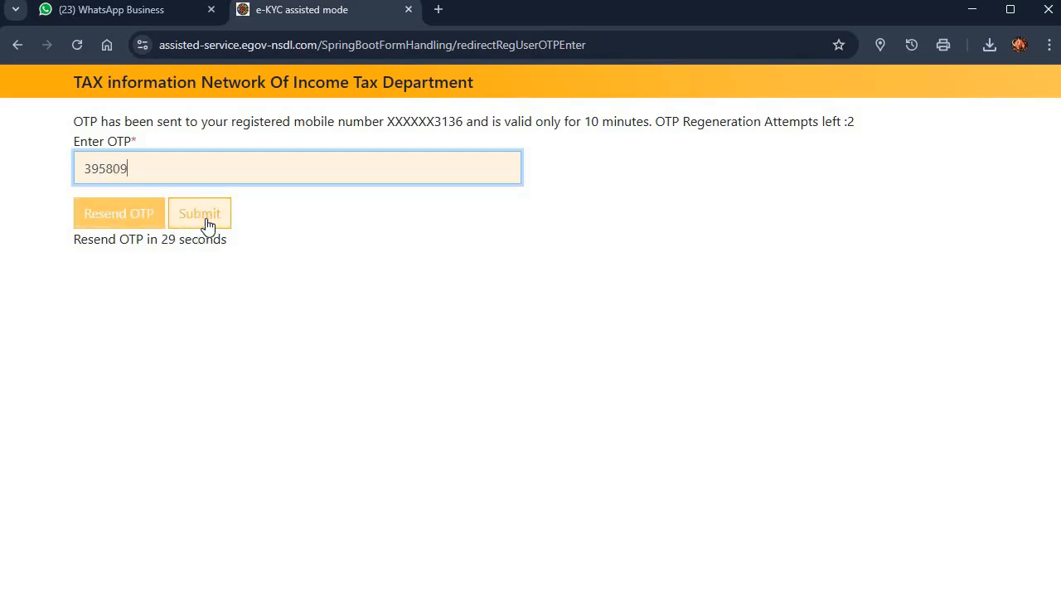
left_click(208, 224)
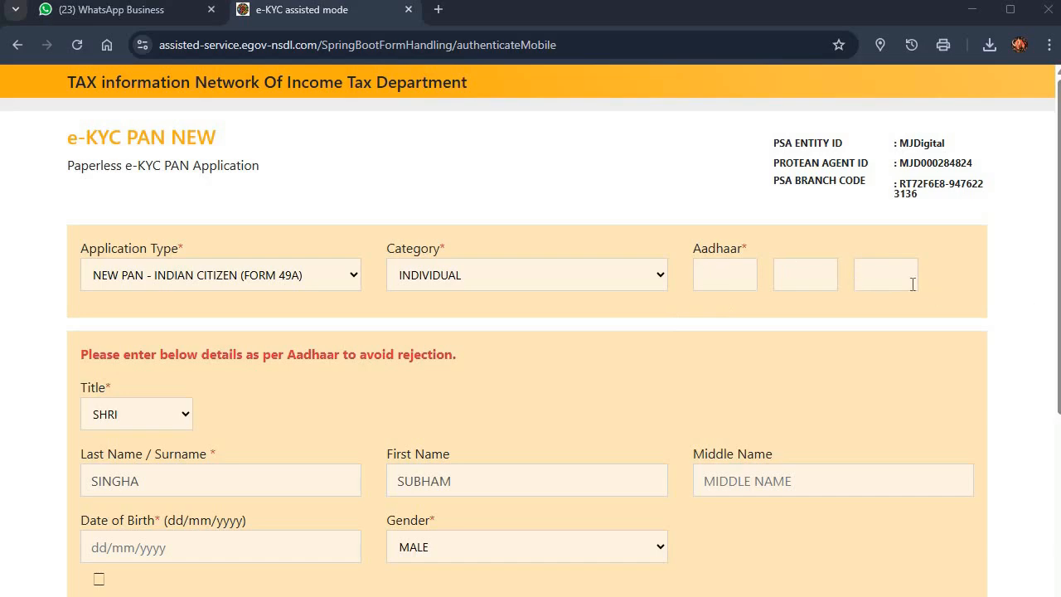
Enter the applicant's Aadhaar number.
scroll(594, 307, "down", 2)
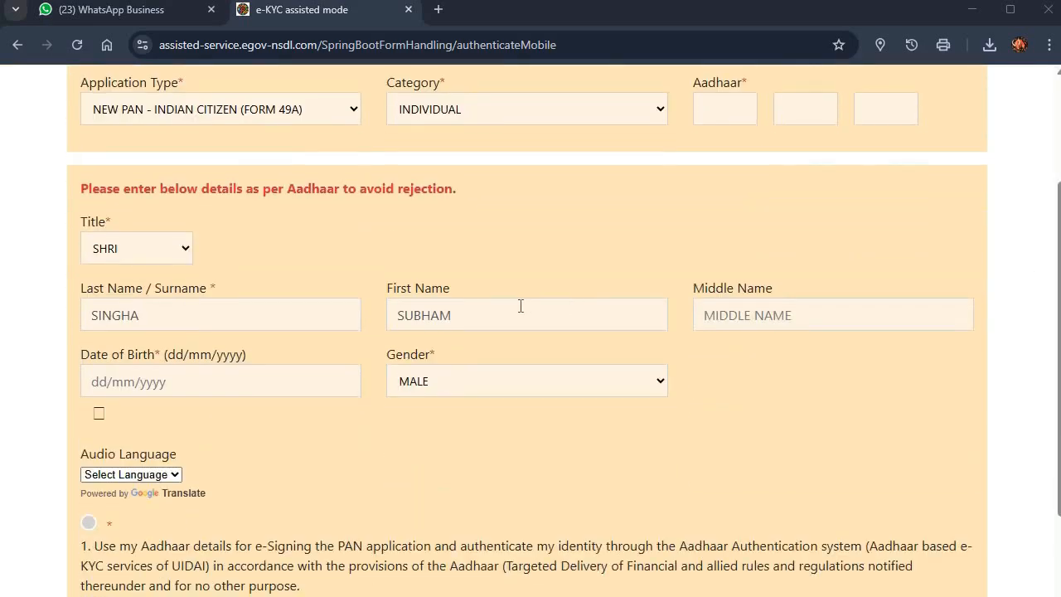
scroll(605, 301, "up", 2)
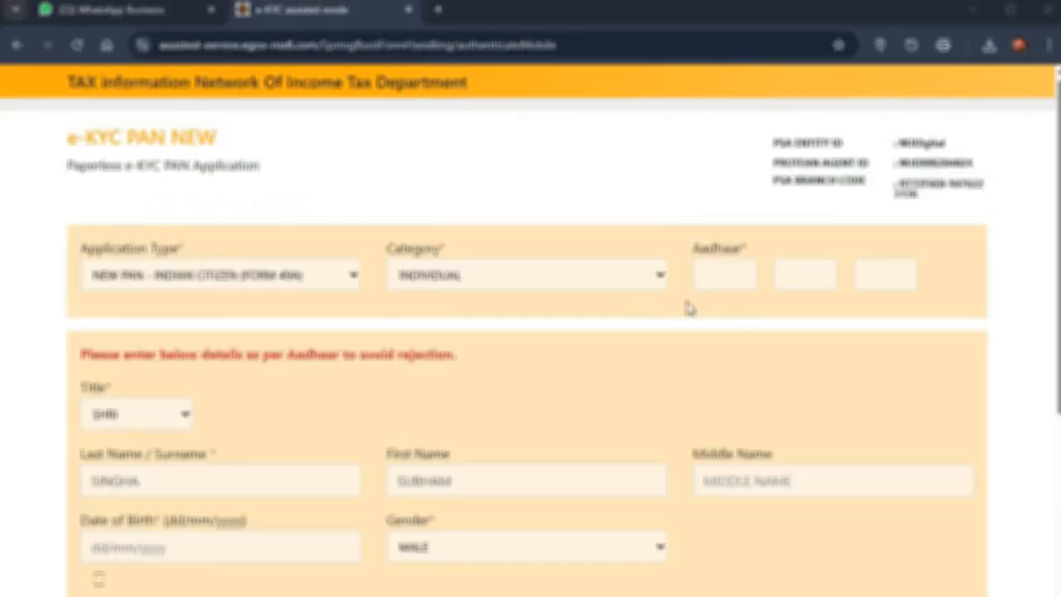
left_click(718, 277)
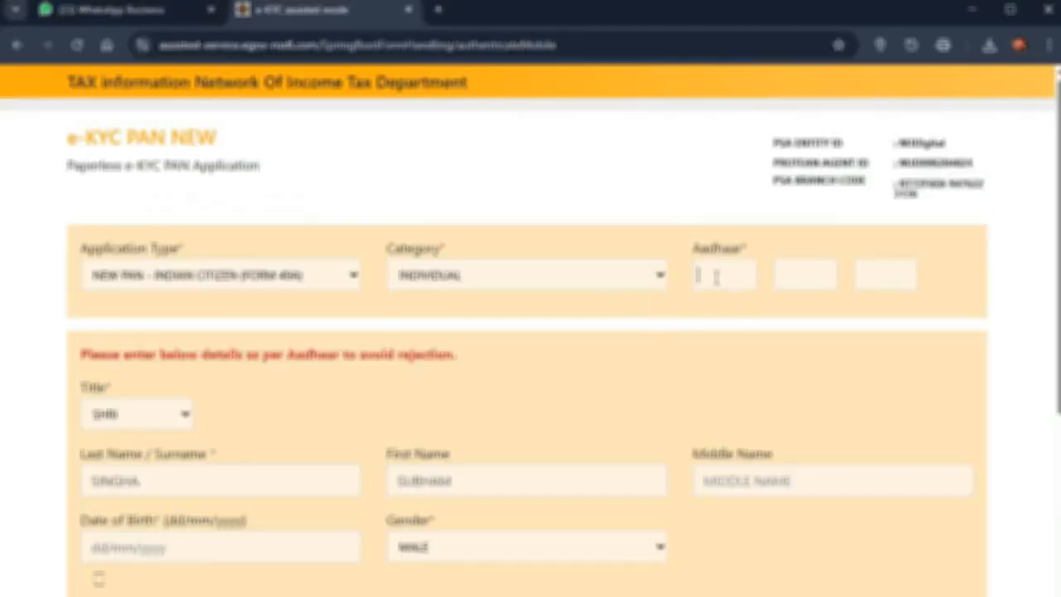
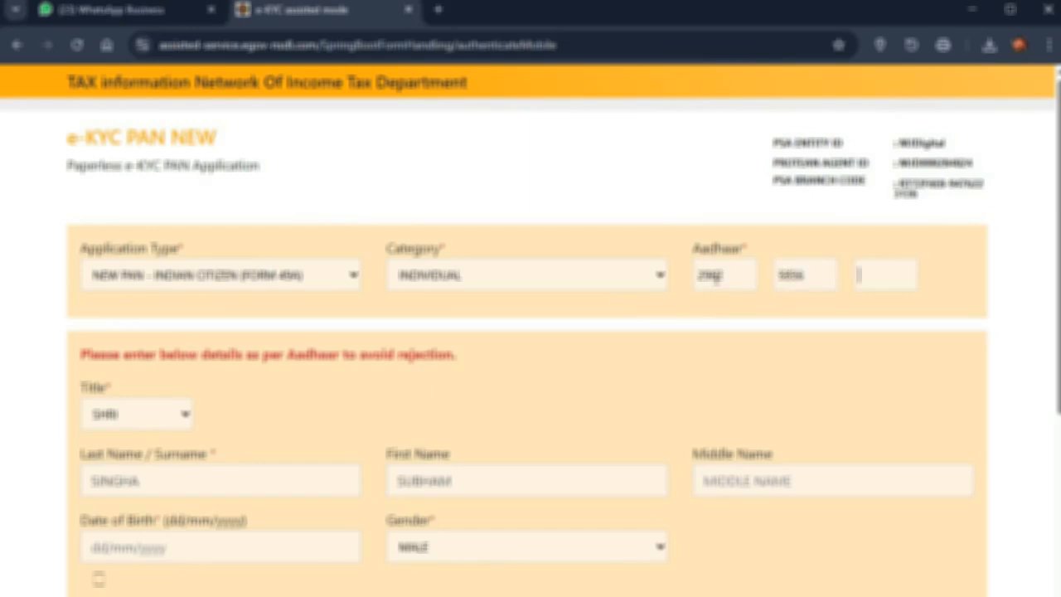
Set the date of birth to 06/03/2006 using the calendar picker.
scroll(735, 290, "down", 1)
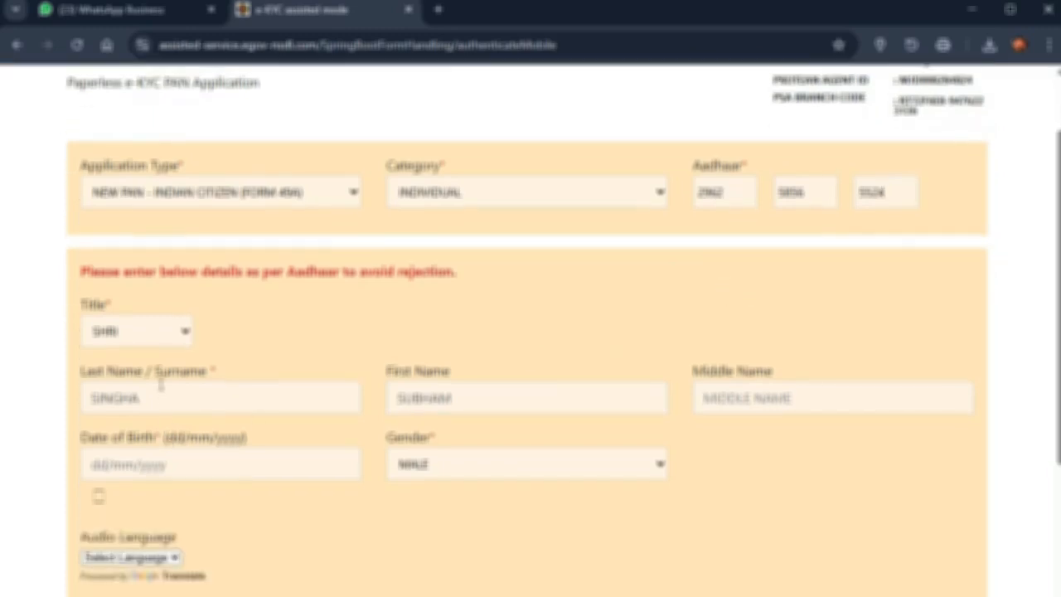
scroll(219, 375, "down", 1)
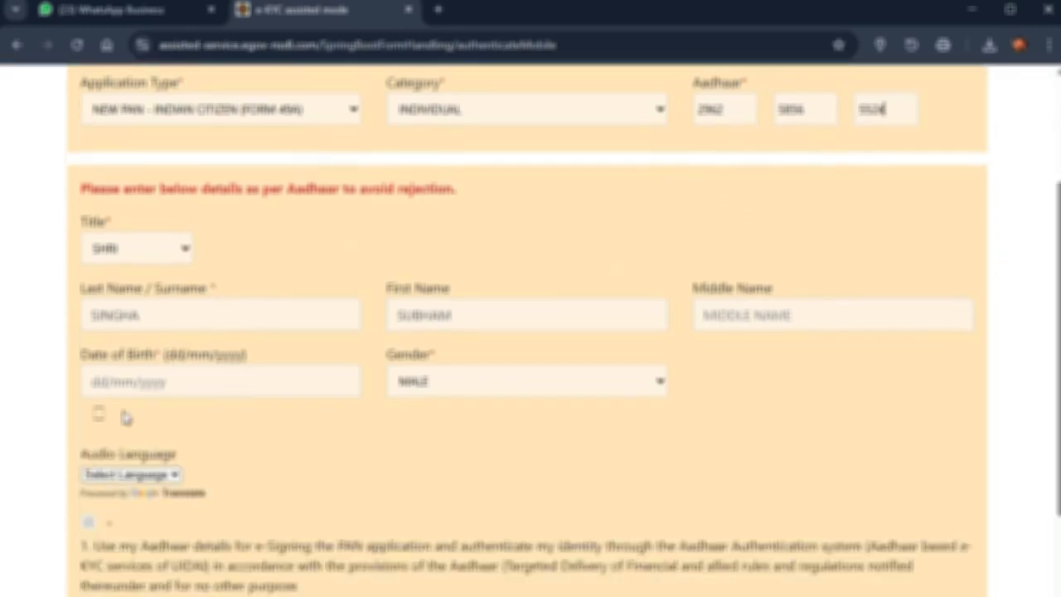
left_click(227, 387)
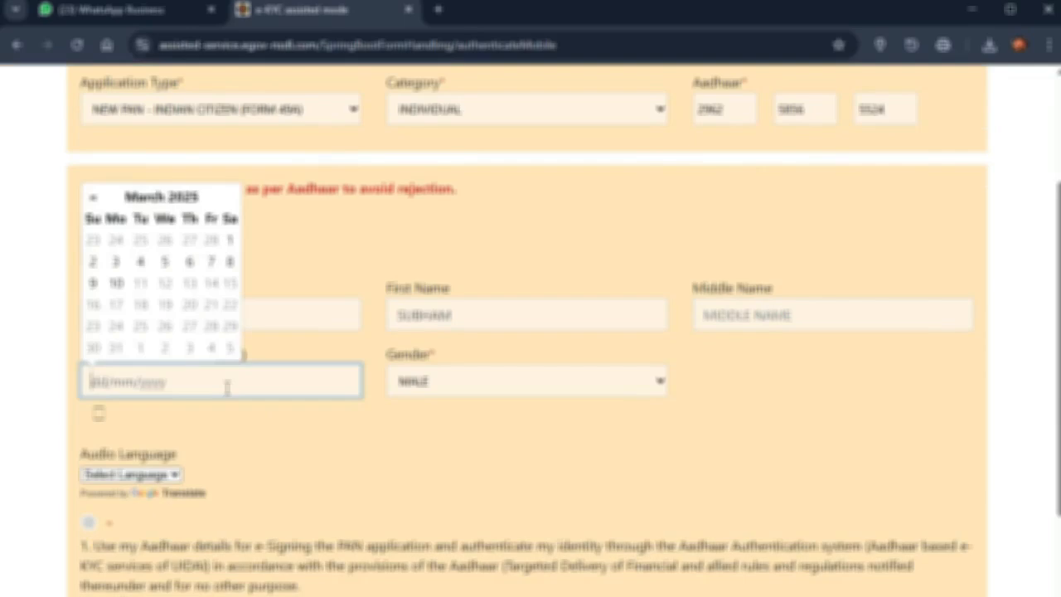
left_click(184, 201)
left_click(142, 209)
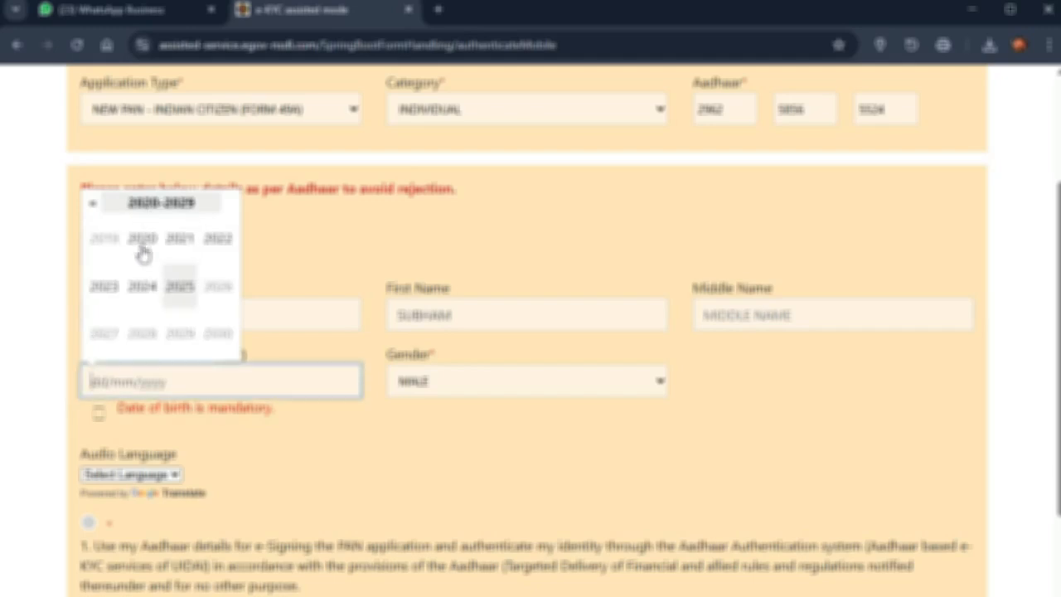
left_click(93, 208)
left_click(93, 208)
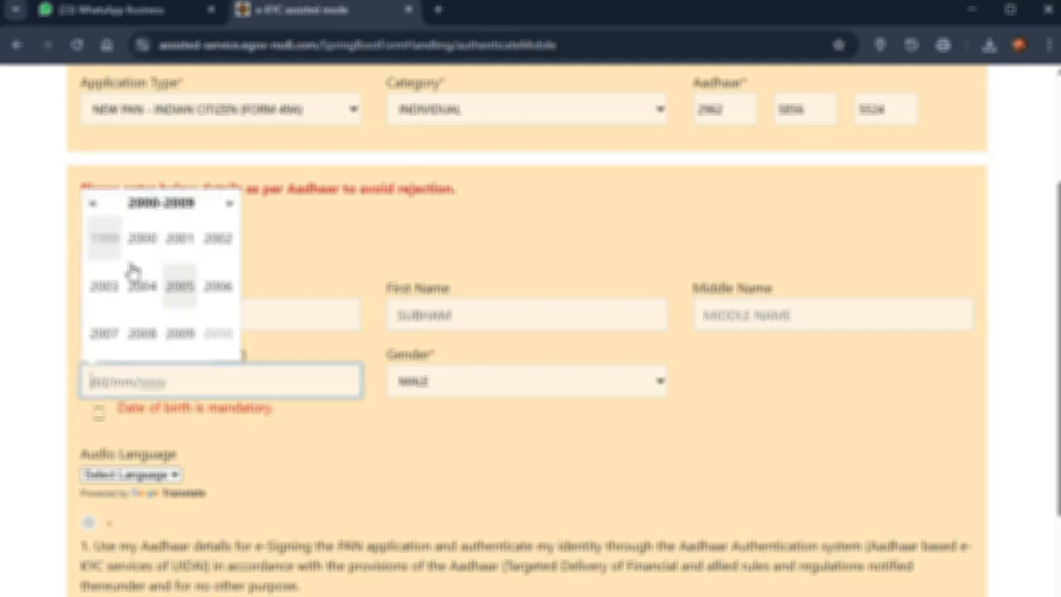
left_click(220, 288)
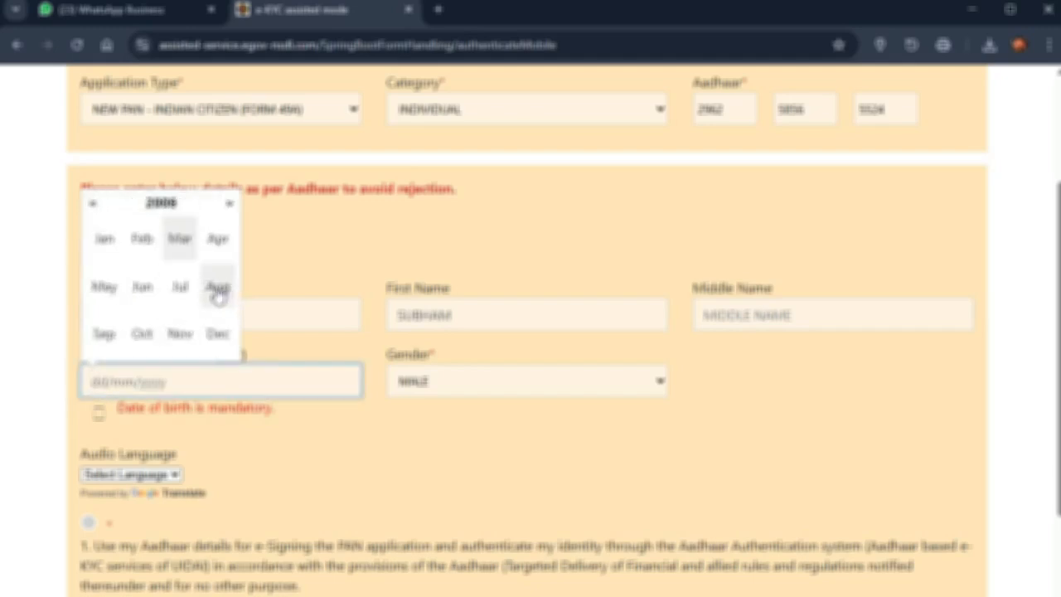
left_click(176, 247)
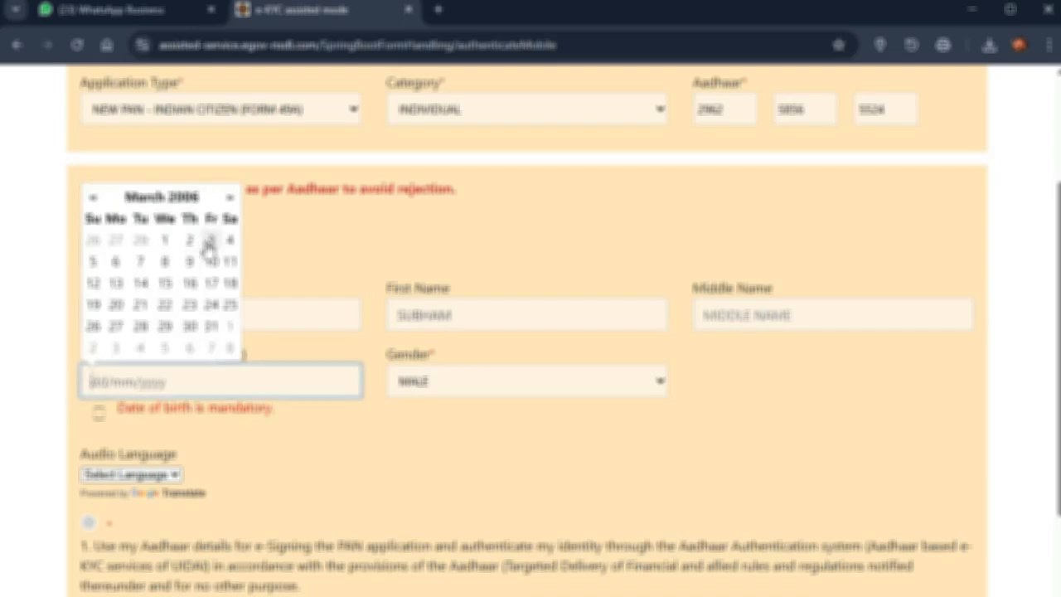
left_click(115, 262)
left_click(301, 448)
Give Aadhaar e-KYC consent and submit to open the full Online PAN form.
scroll(225, 417, "down", 2)
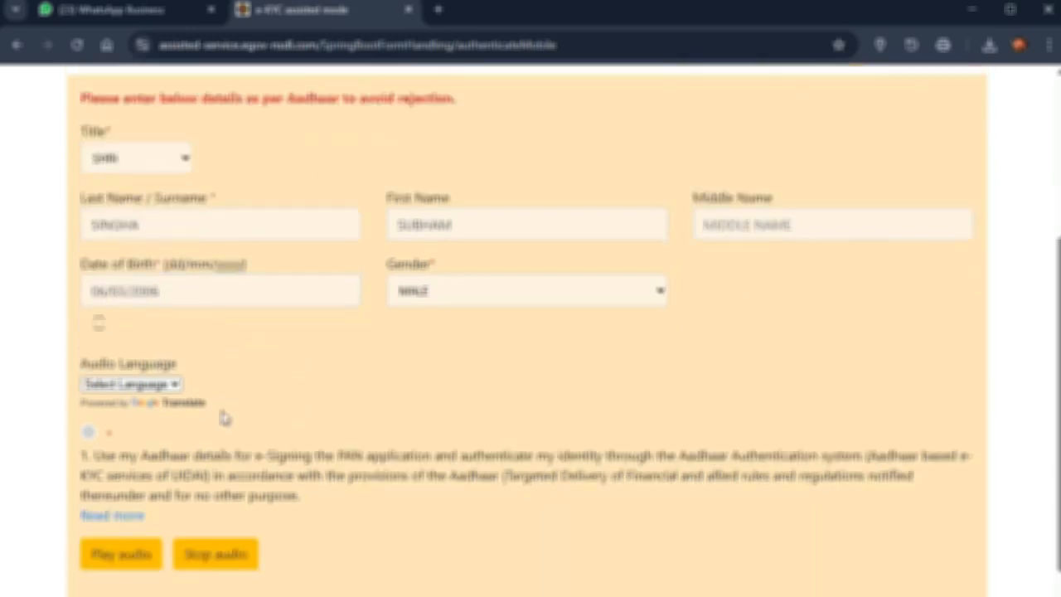
left_click(88, 395)
scroll(433, 404, "up", 4)
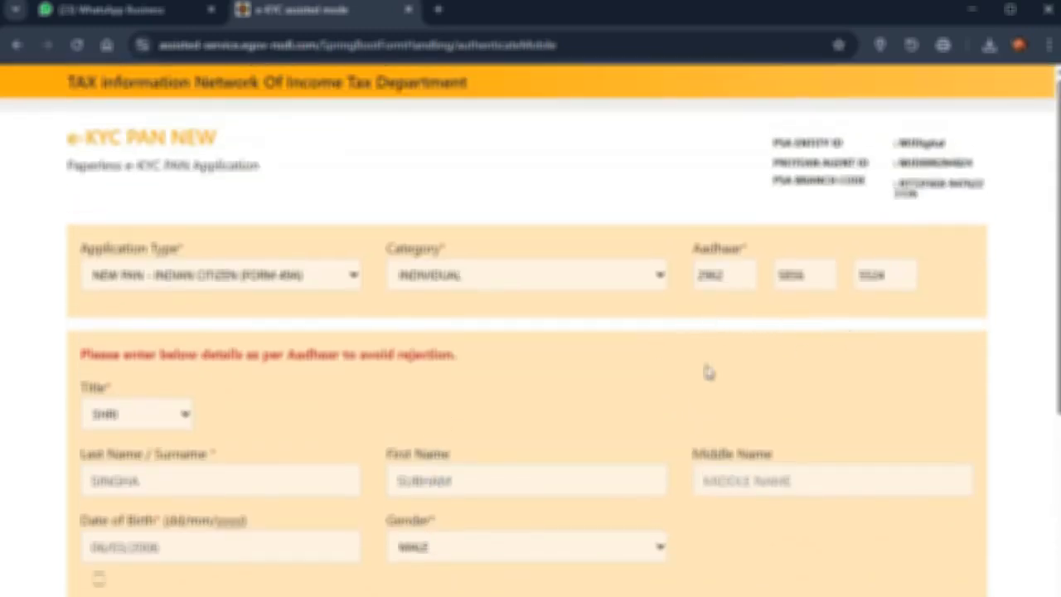
scroll(396, 375, "down", 2)
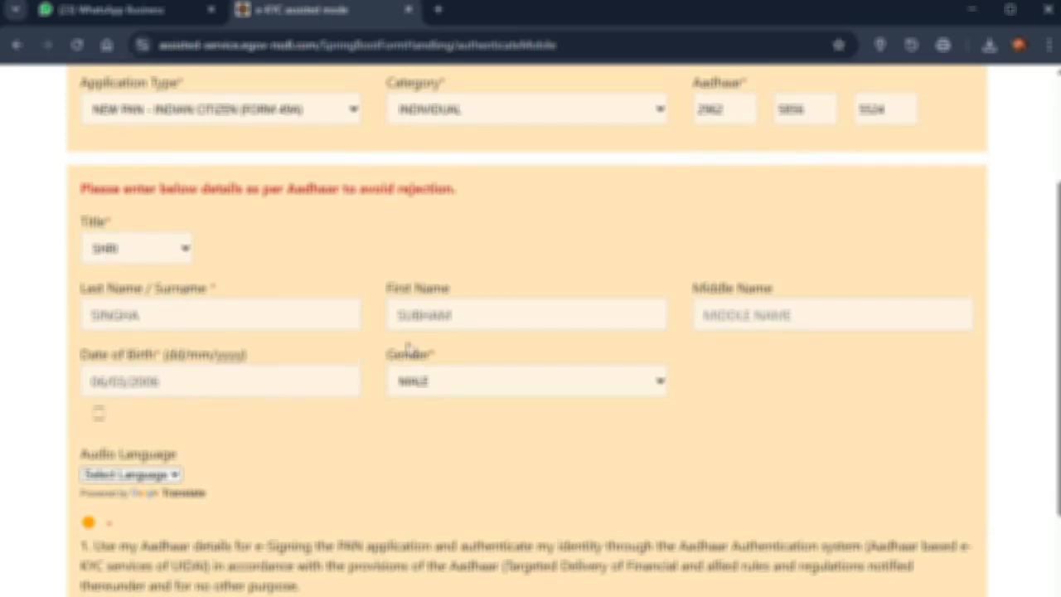
scroll(448, 386, "down", 2)
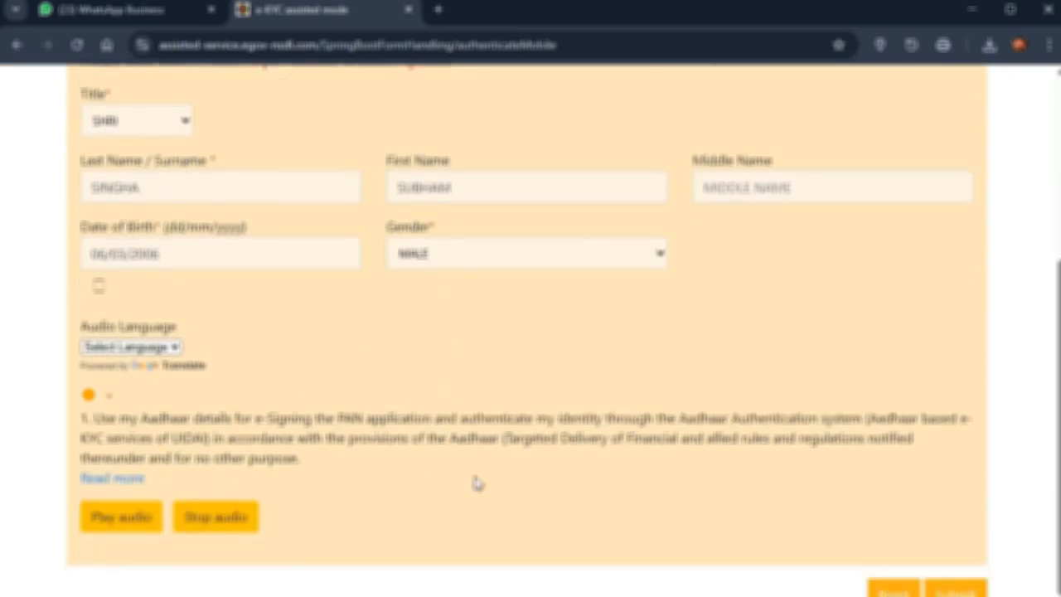
left_click(960, 590)
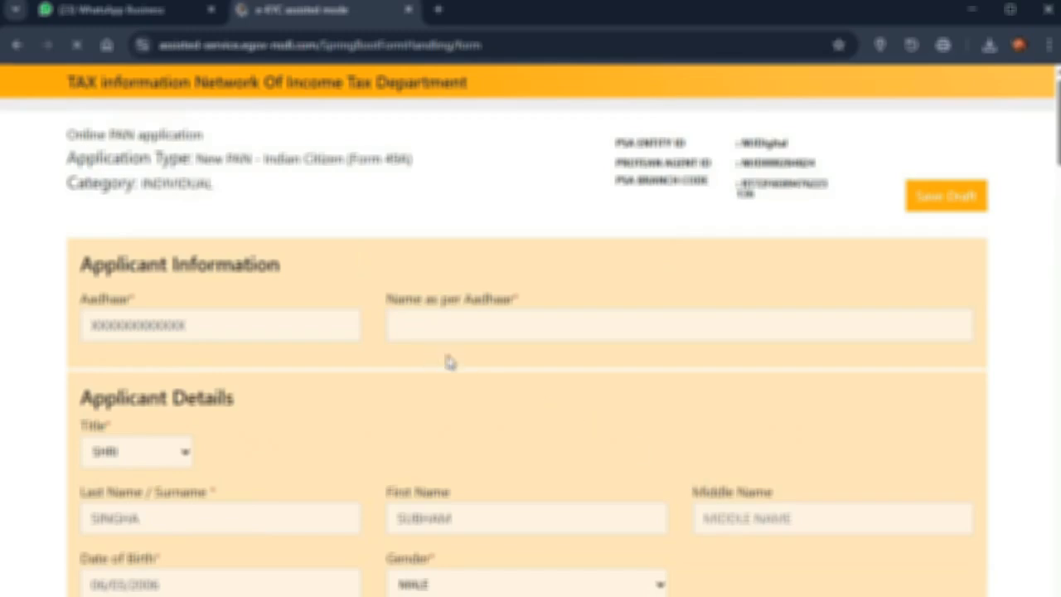
Review the prefilled Applicant Details and proceed to the Parents Details section.
scroll(432, 340, "down", 1)
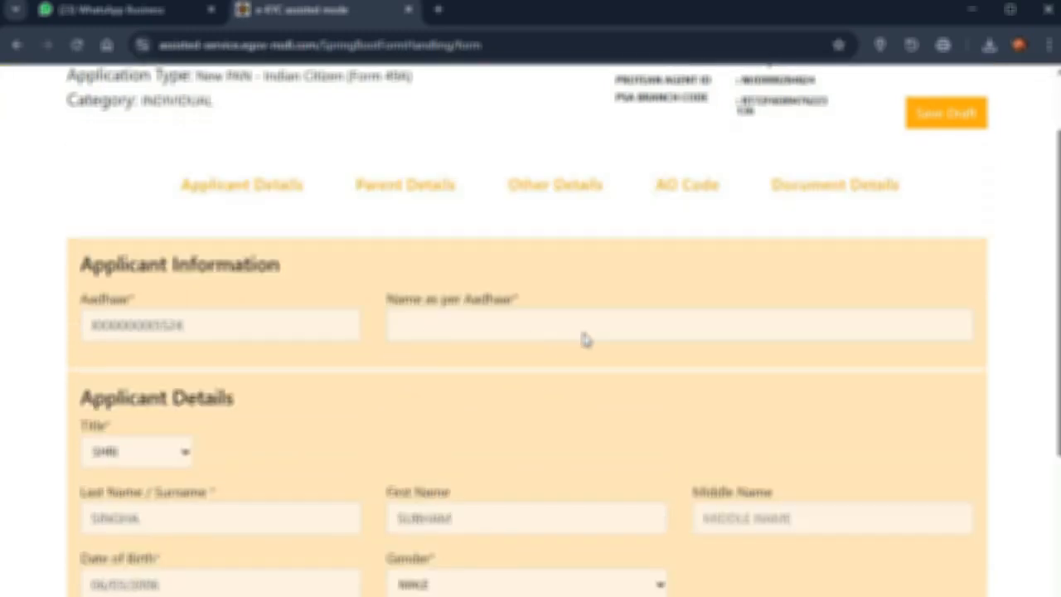
scroll(473, 345, "down", 2)
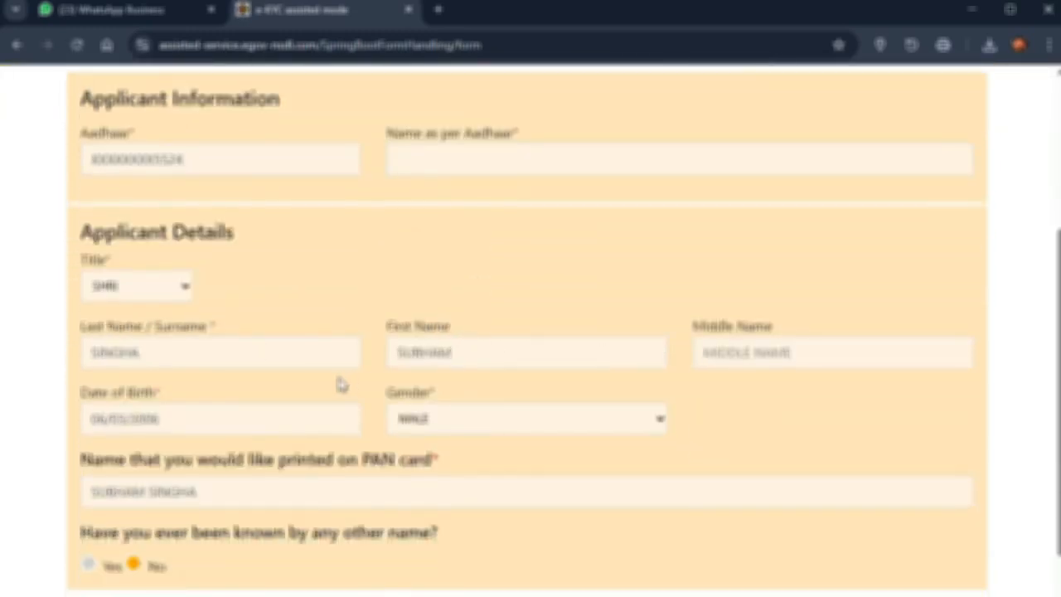
scroll(341, 384, "down", 1)
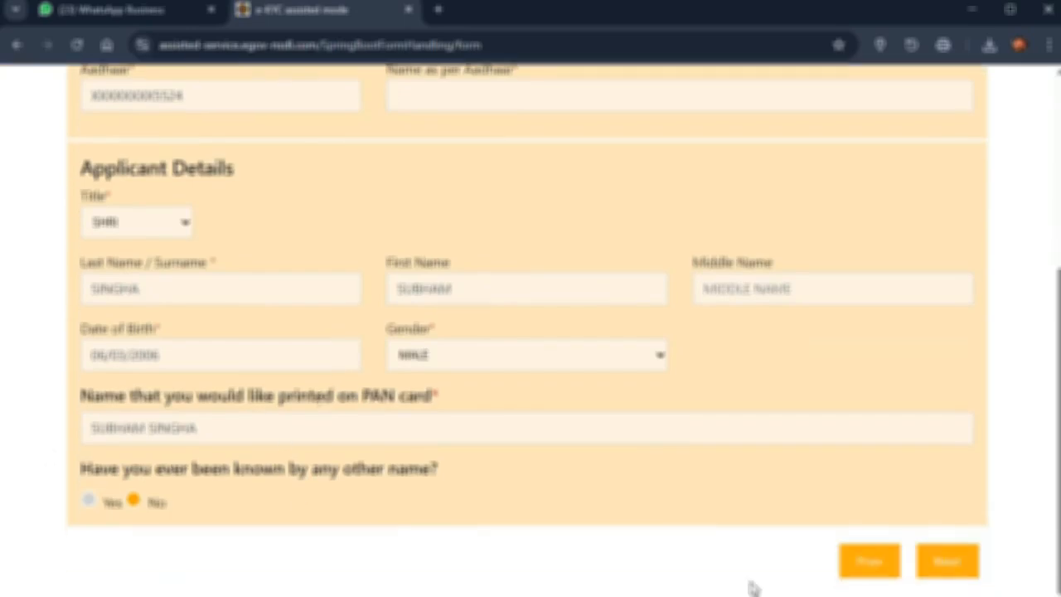
left_click(960, 564)
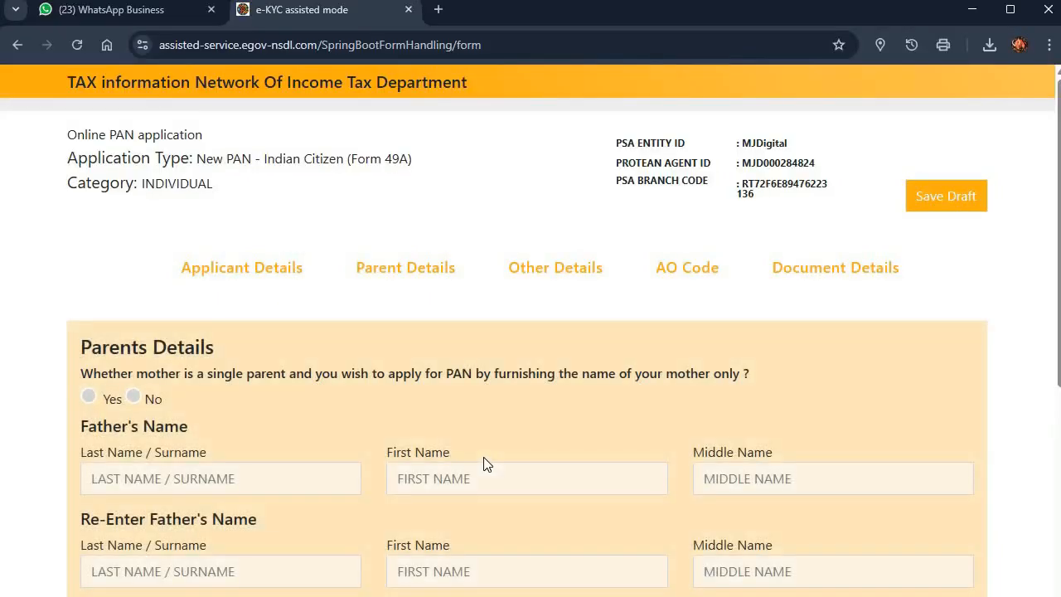
Answer No to single mother and enter the father's surname and first name twice.
scroll(391, 437, "down", 2)
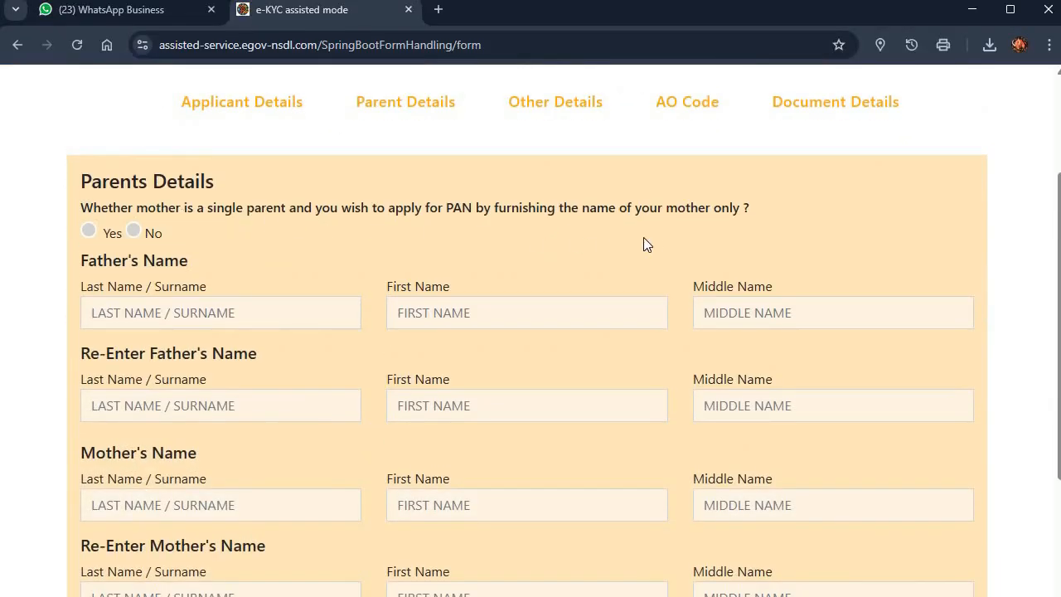
left_click(135, 232)
left_click(212, 309)
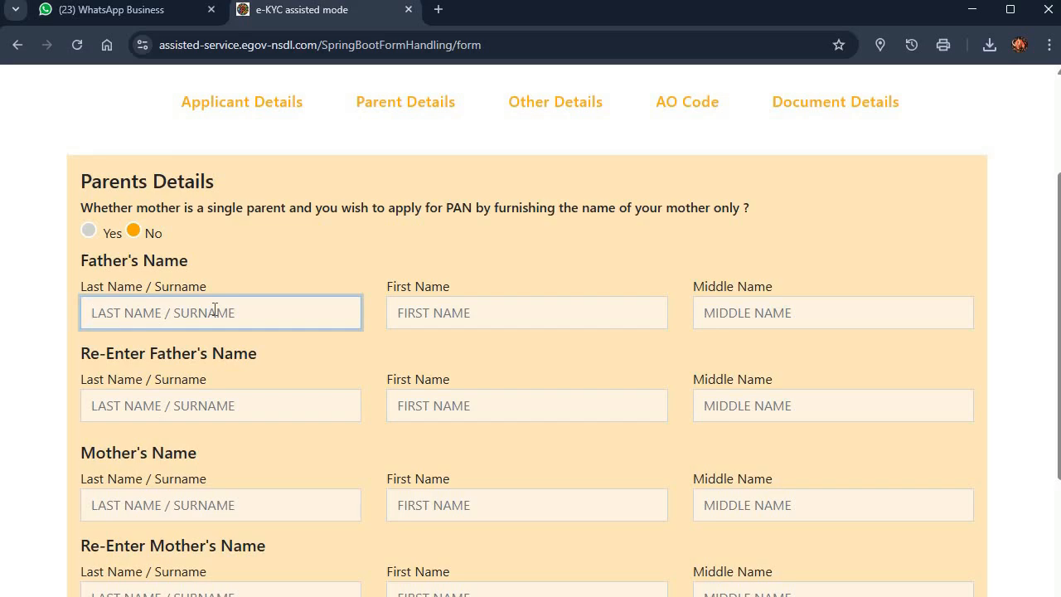
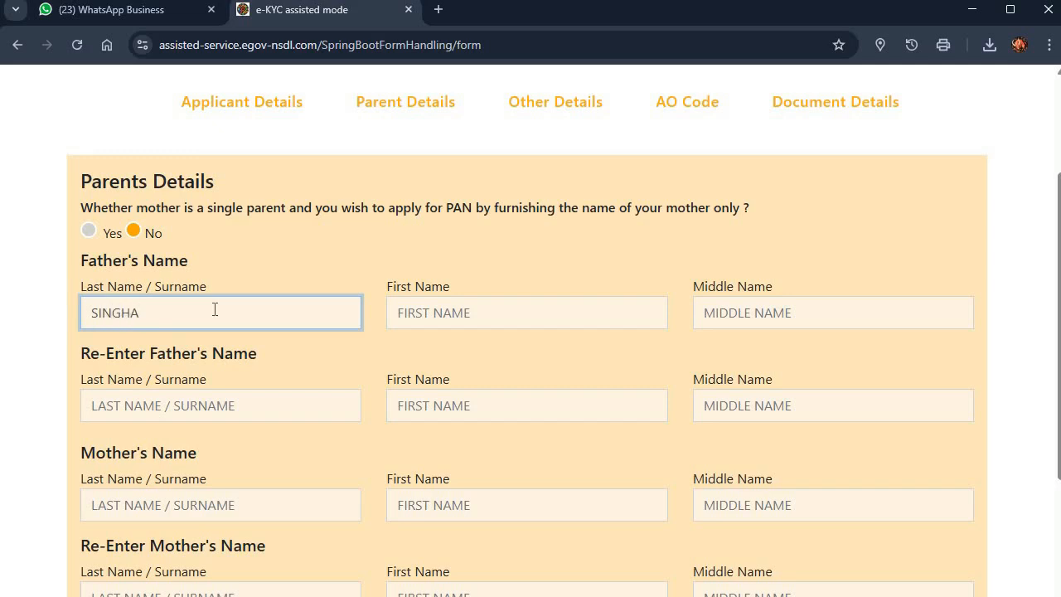
key("Tab")
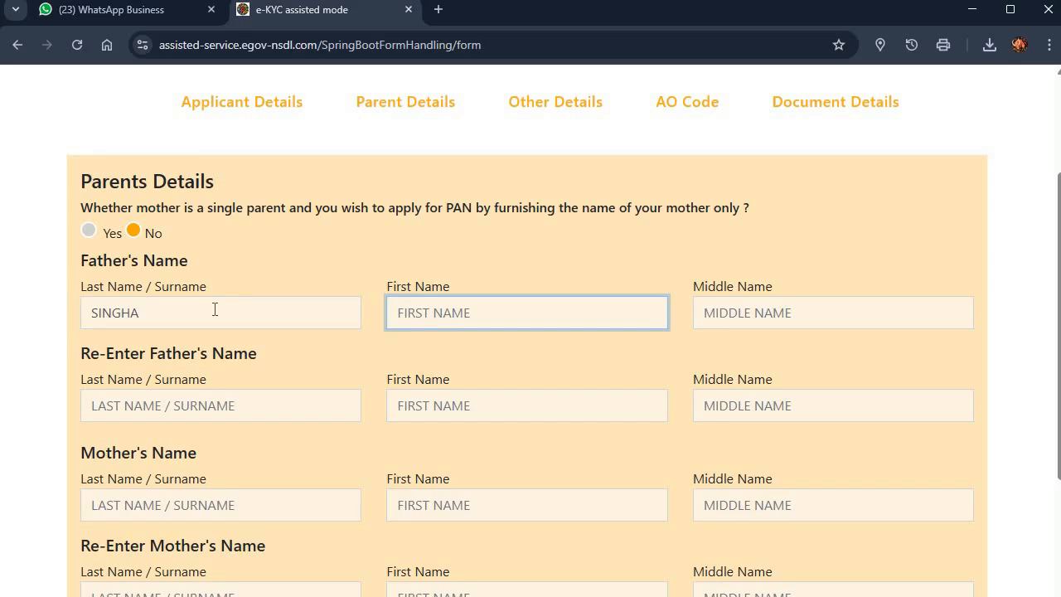
key("Tab")
key("Tab")
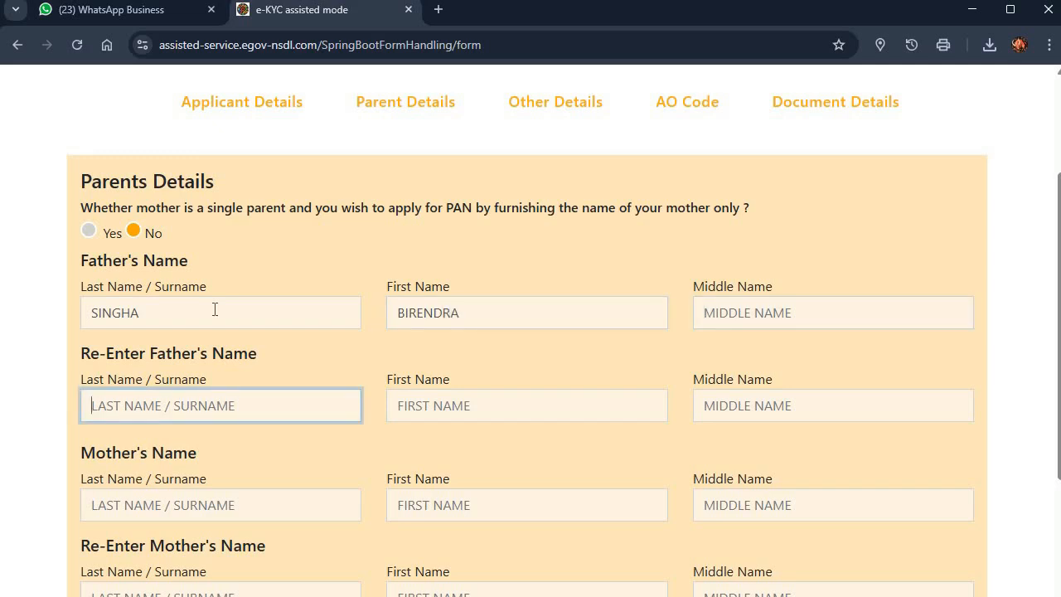
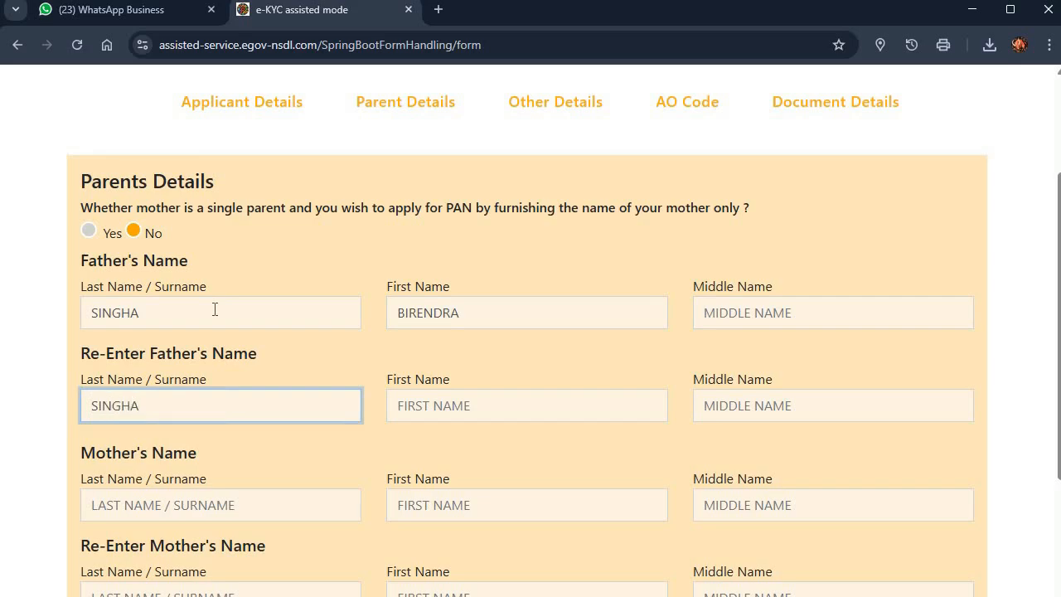
key("Tab")
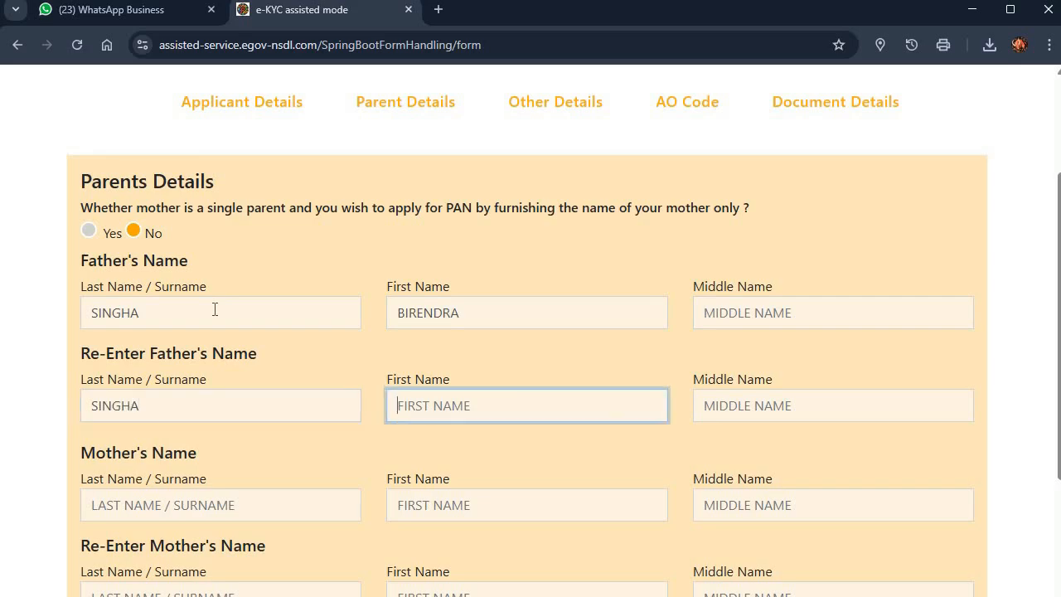
Enter the mother's surname and first name in both name rows.
key("Tab")
key("Tab")
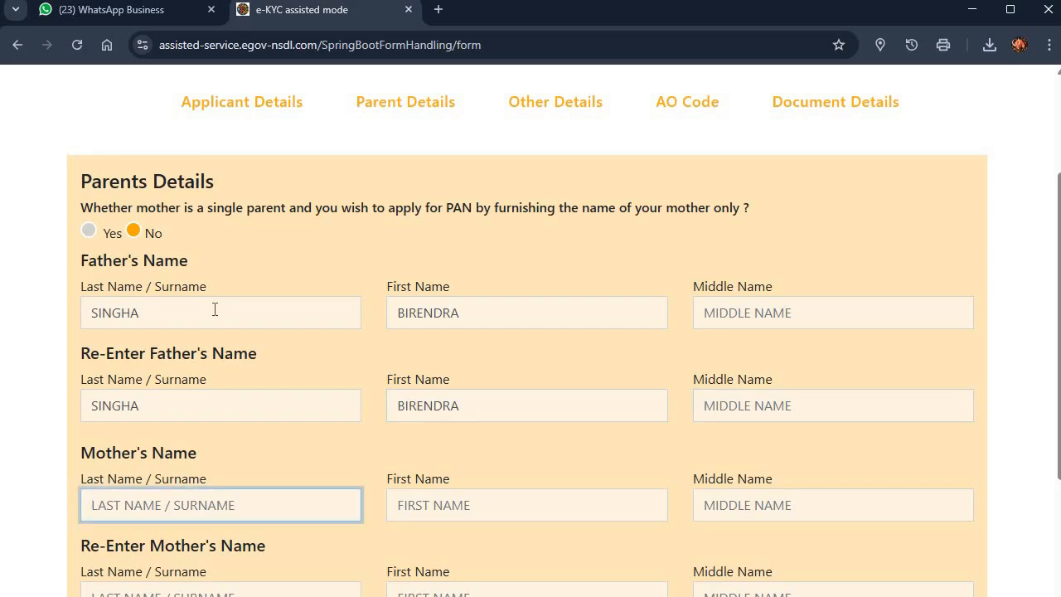
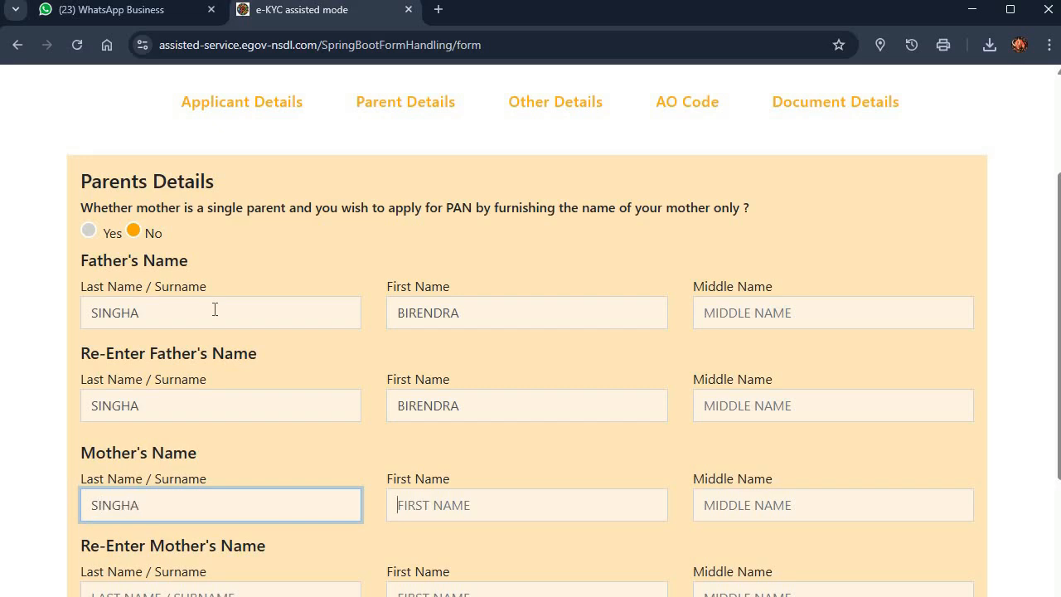
key("Tab")
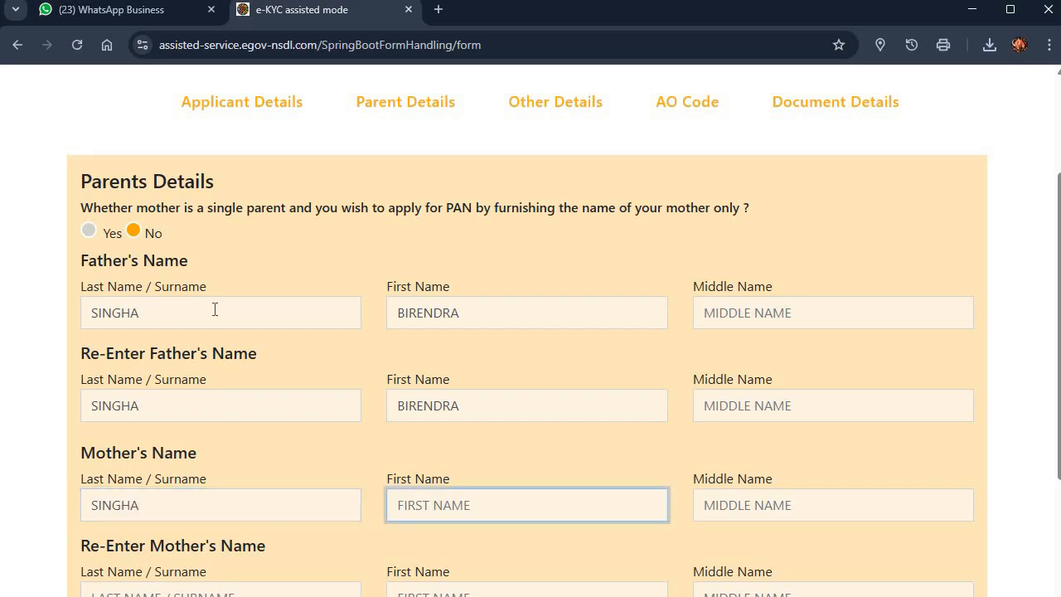
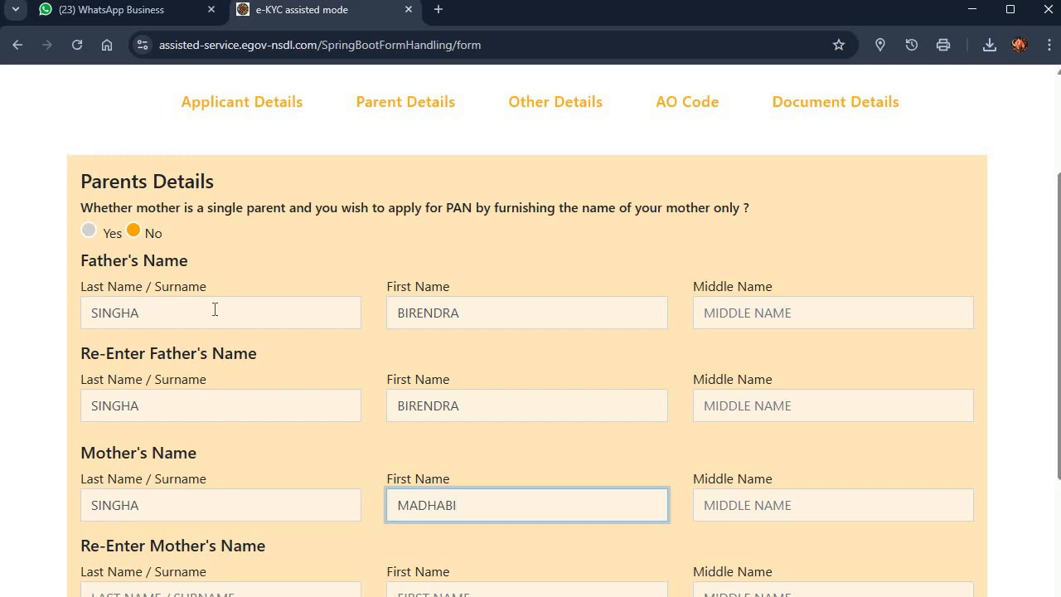
key("Tab")
scroll(215, 308, "down", 2)
key("Tab")
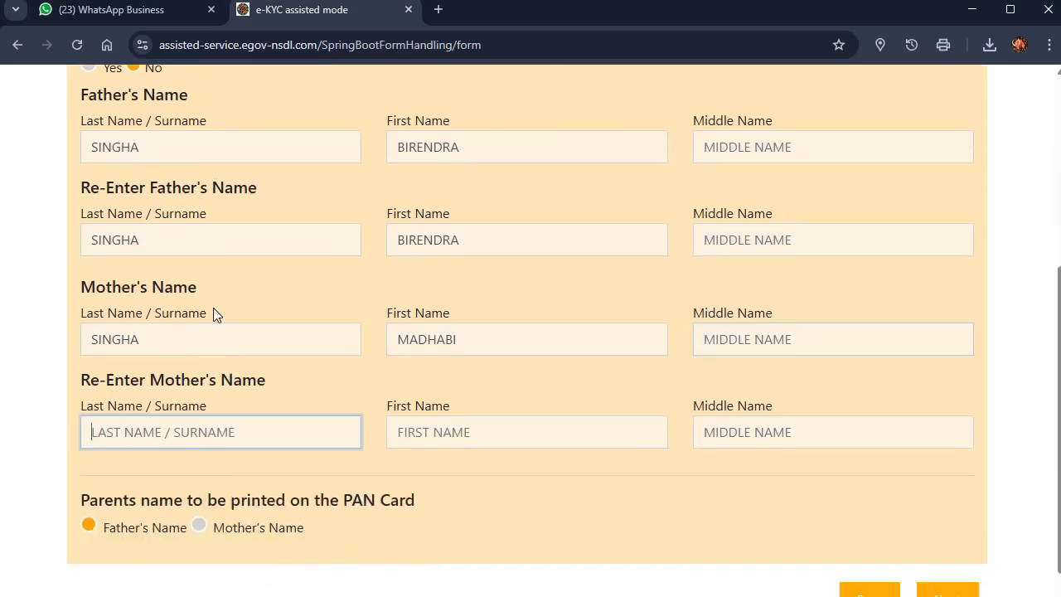
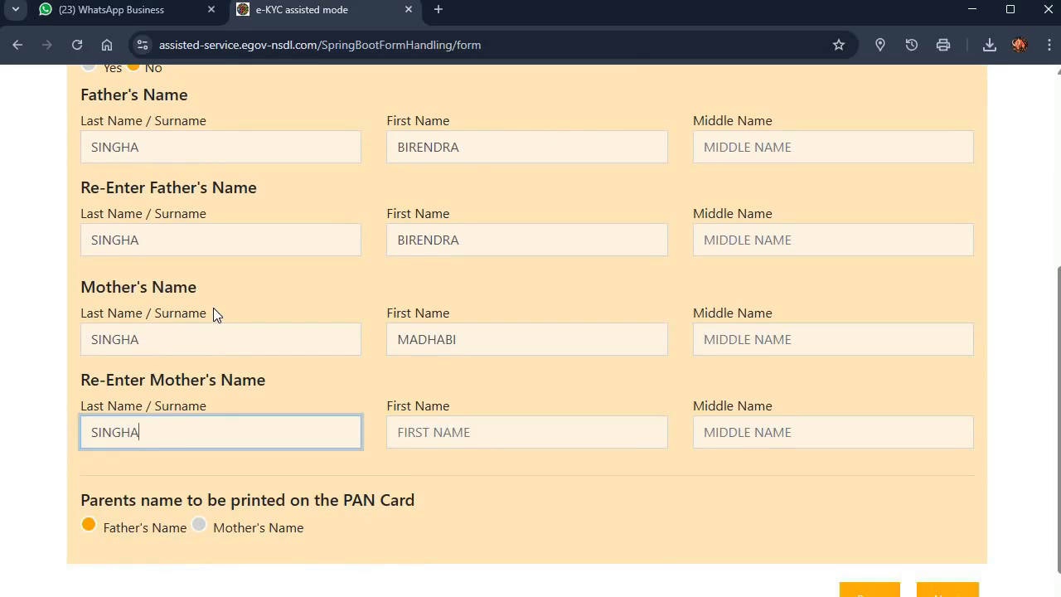
key("Tab")
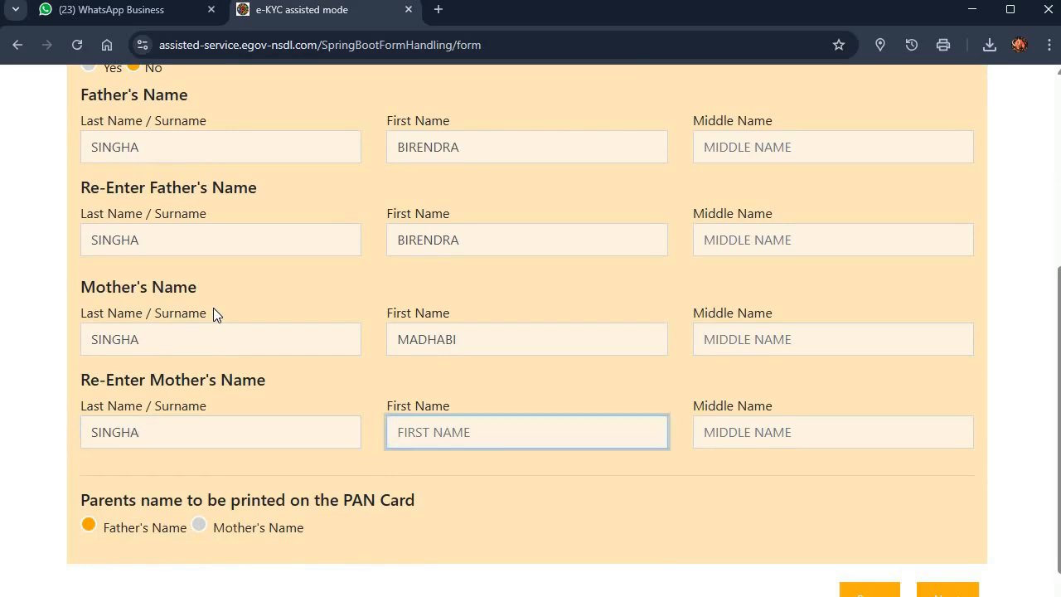
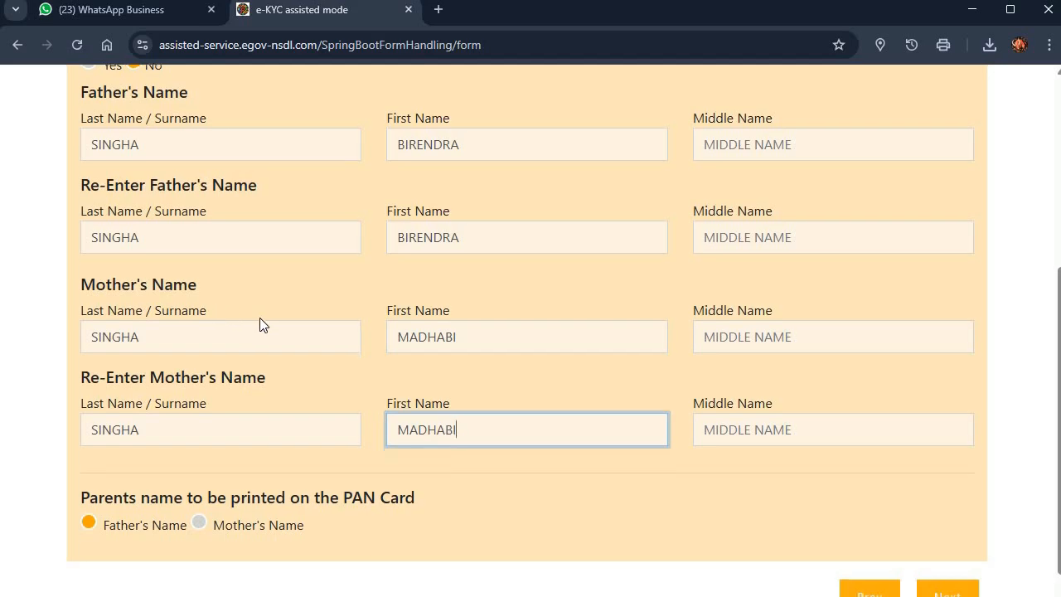
Keep Father's Name for printing on the card and continue to Other Details.
scroll(259, 323, "down", 1)
scroll(268, 329, "up", 3)
scroll(268, 329, "down", 2)
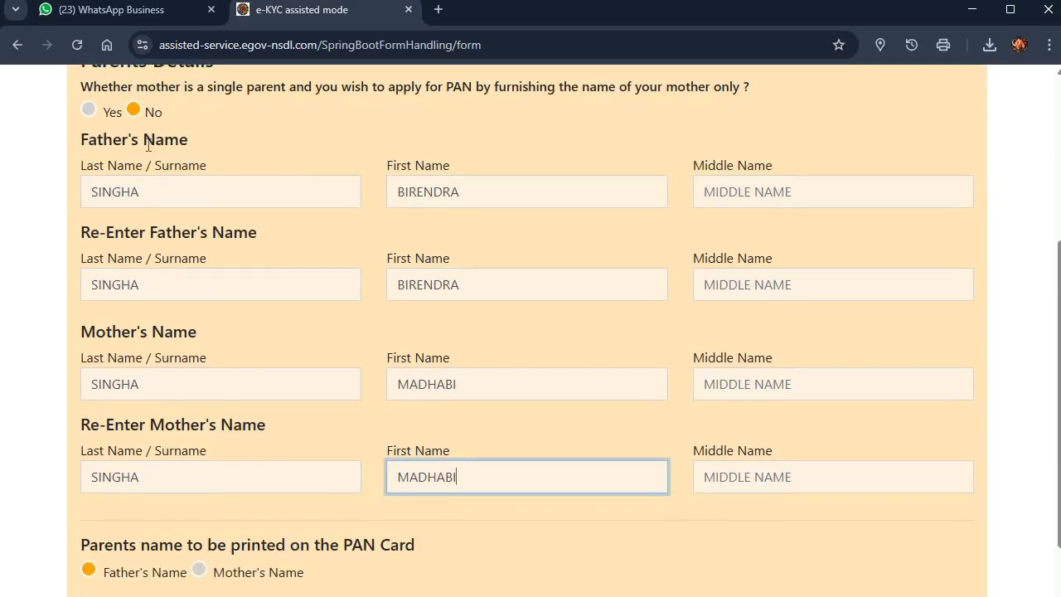
scroll(154, 368, "down", 2)
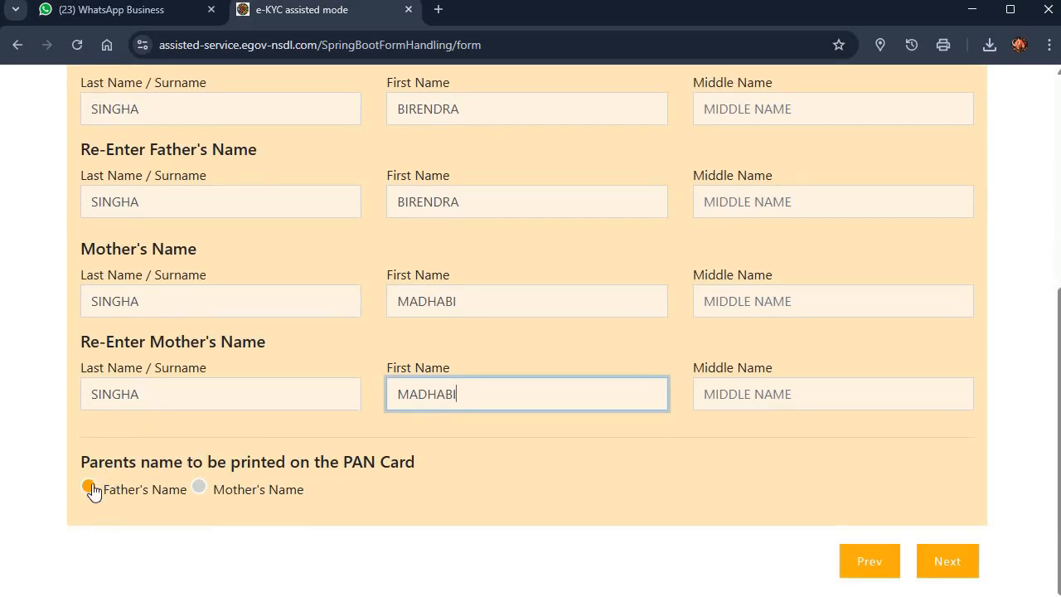
scroll(204, 427, "up", 3)
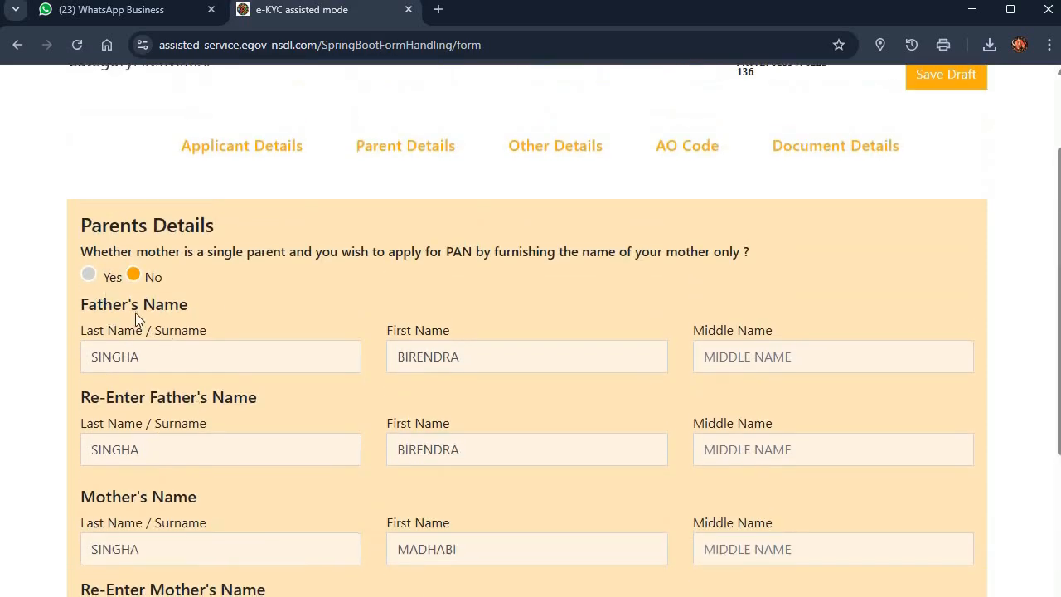
scroll(136, 312, "down", 3)
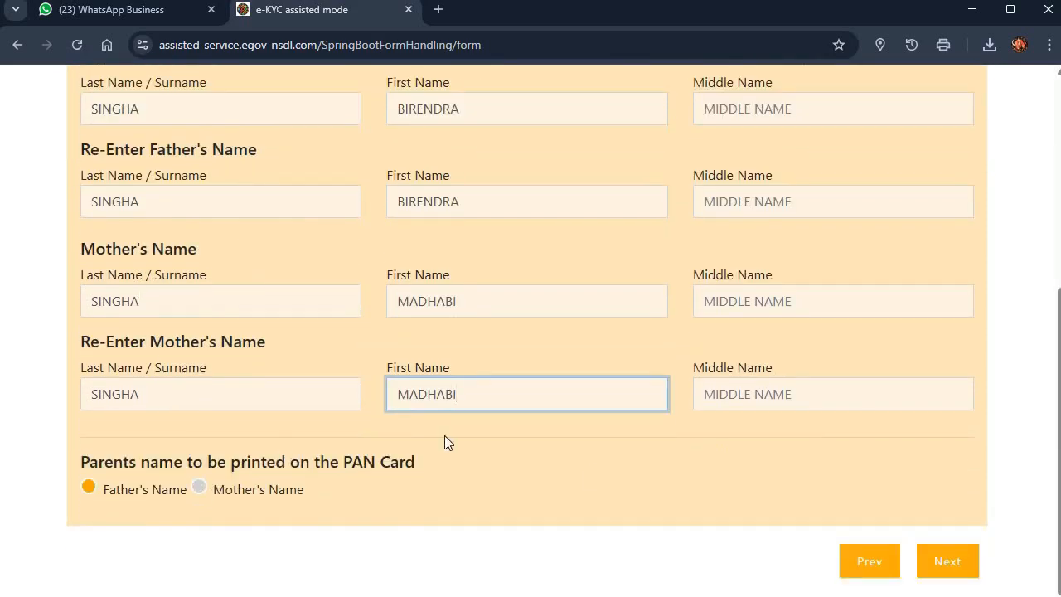
left_click(961, 562)
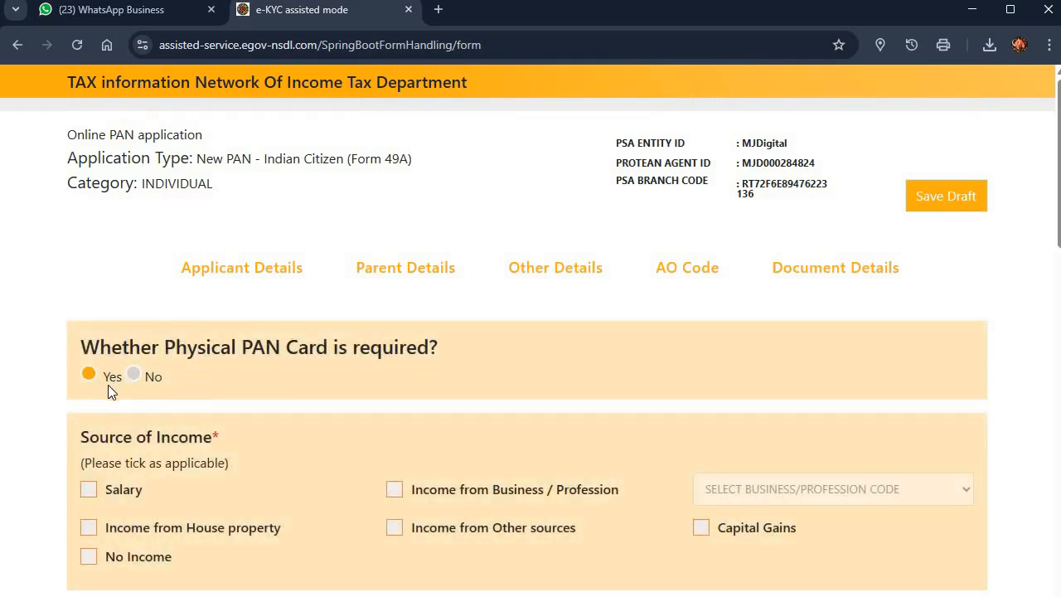
Mark the applicant as having No Income and enter their mobile number and e-mail address.
scroll(284, 390, "down", 2)
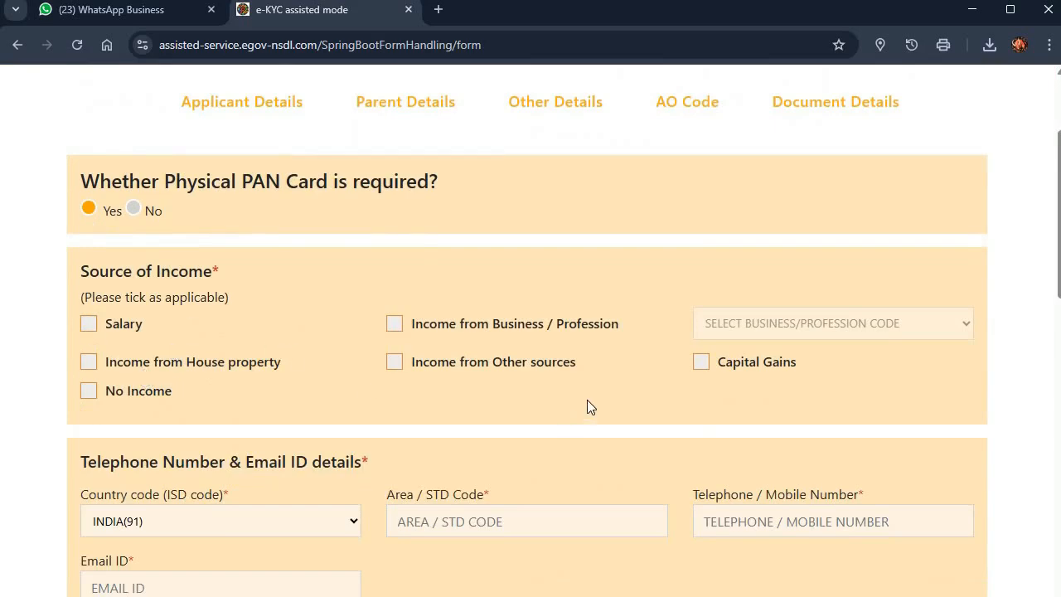
left_click(90, 395)
scroll(335, 400, "down", 2)
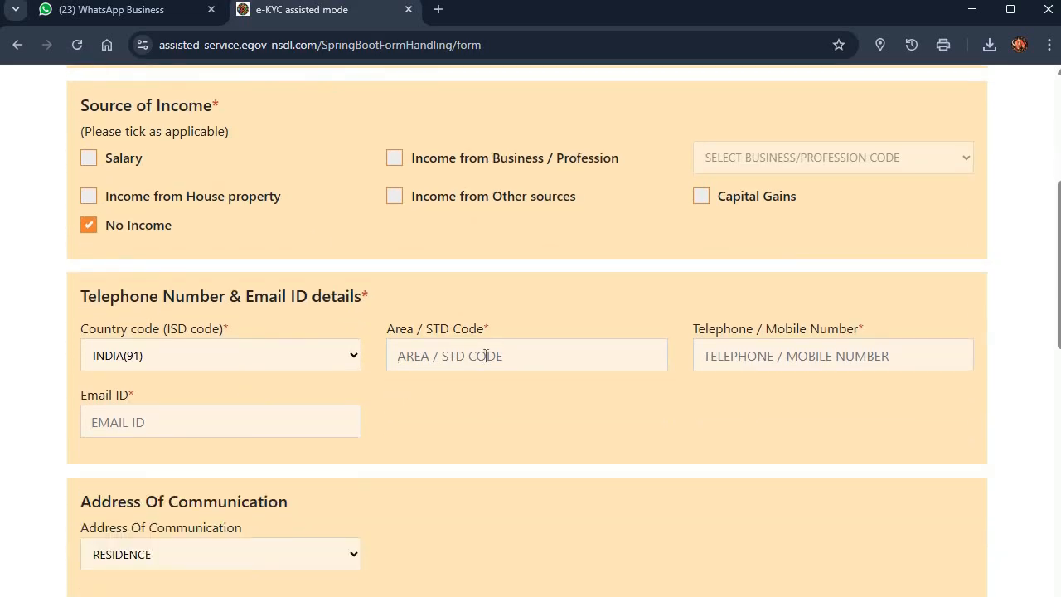
left_click(733, 355)
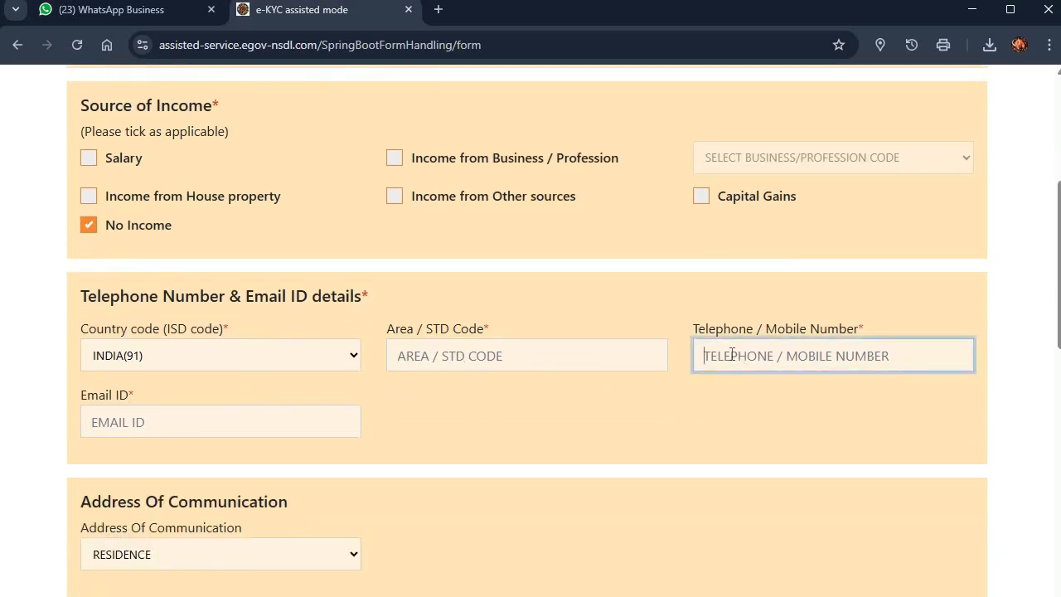
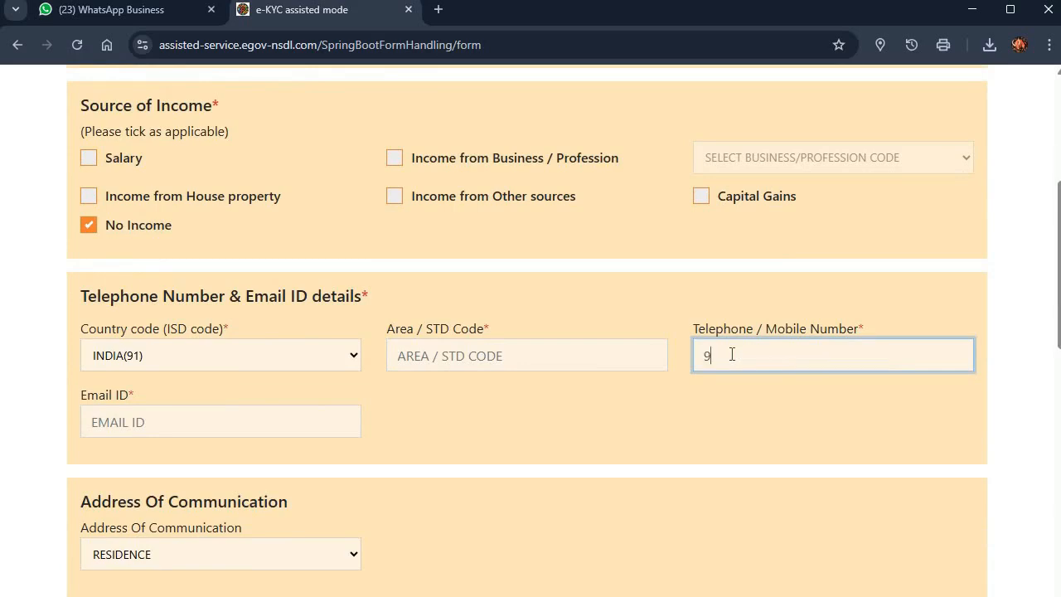
left_click(187, 418)
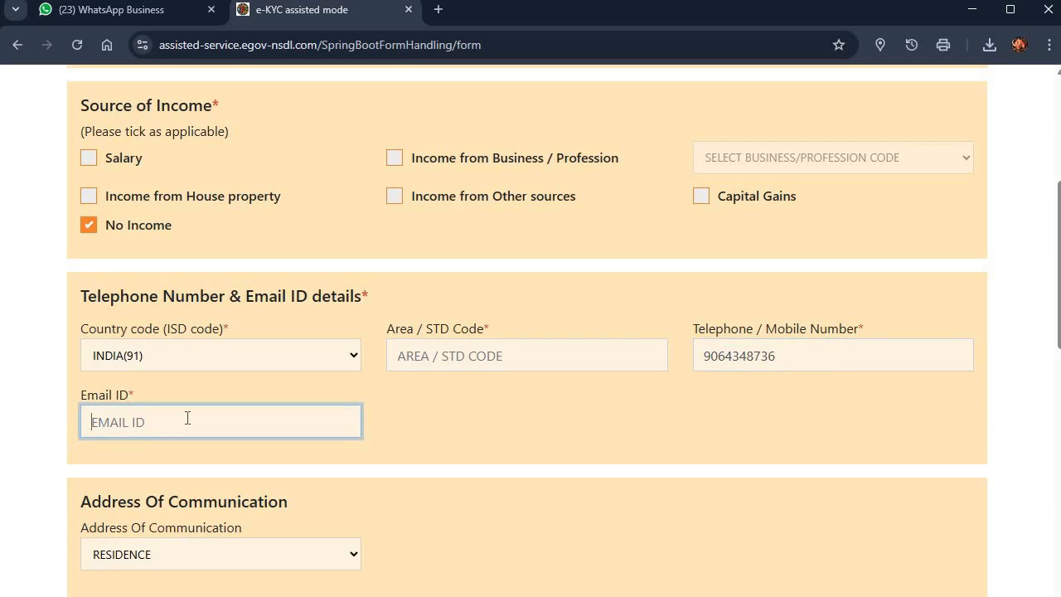
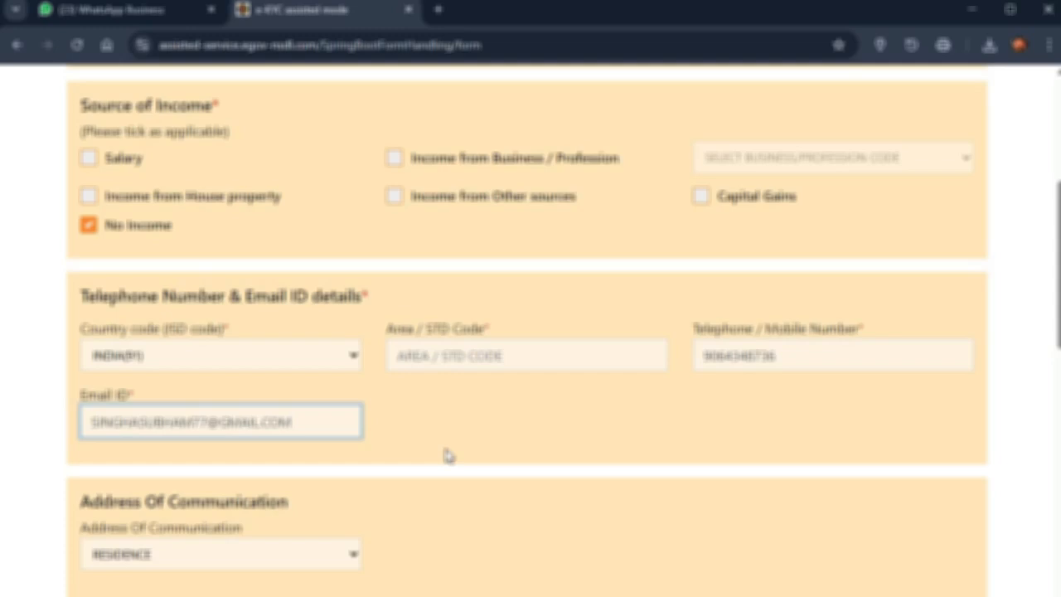
Check the address sections and proceed to the AO Code section.
scroll(448, 456, "down", 1)
scroll(448, 455, "down", 1)
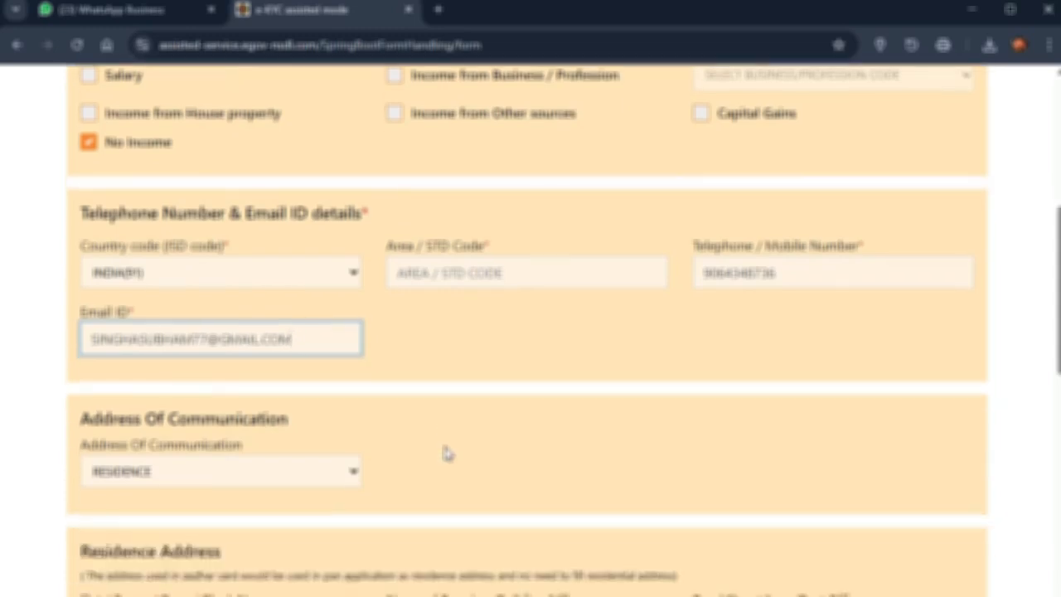
scroll(444, 448, "down", 1)
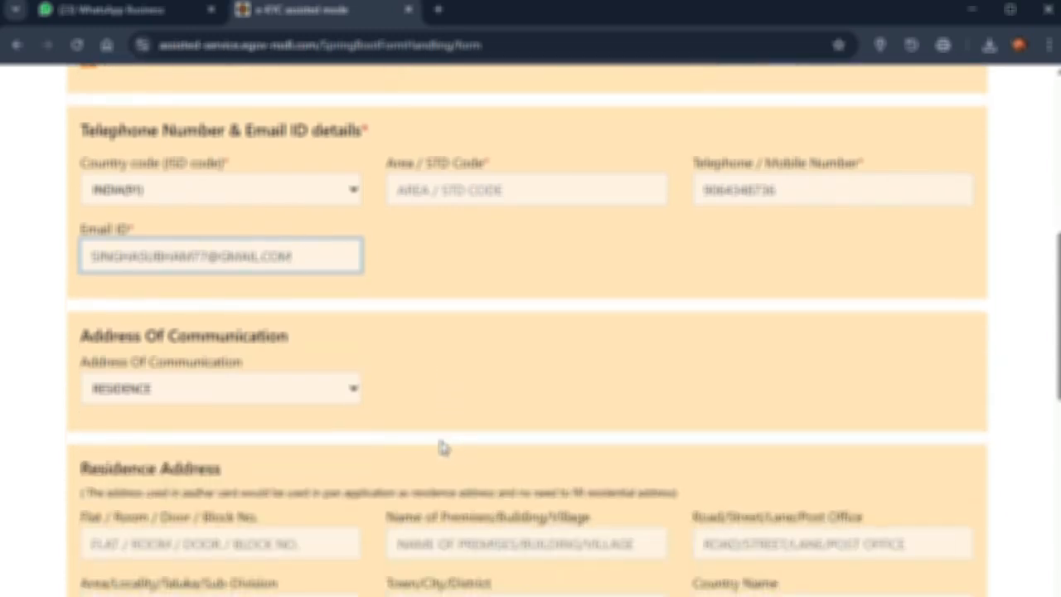
scroll(444, 448, "down", 8)
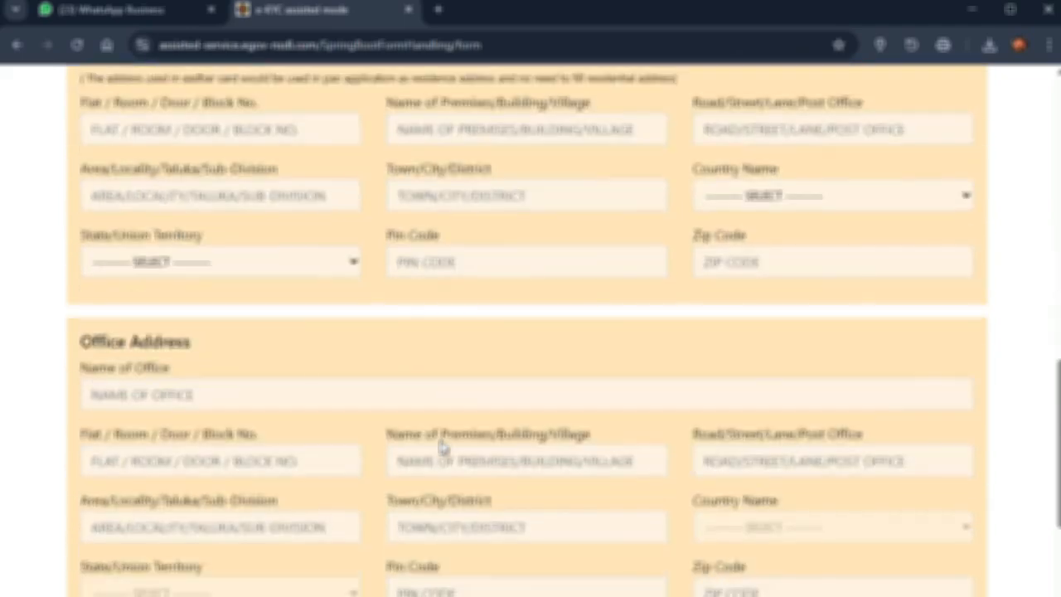
scroll(444, 447, "up", 3)
scroll(444, 447, "down", 3)
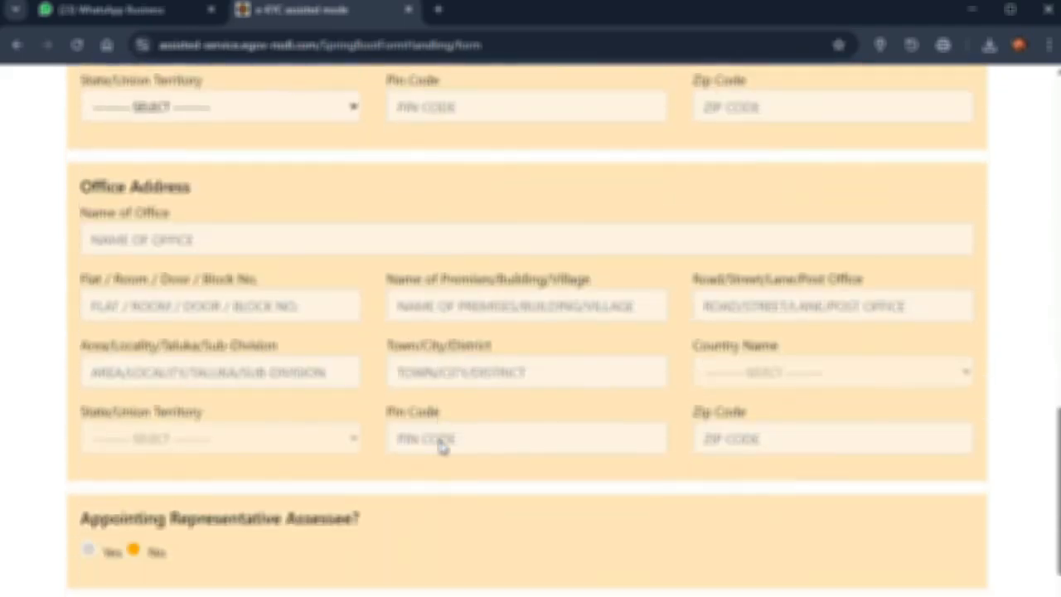
scroll(444, 448, "up", 3)
scroll(443, 443, "down", 3)
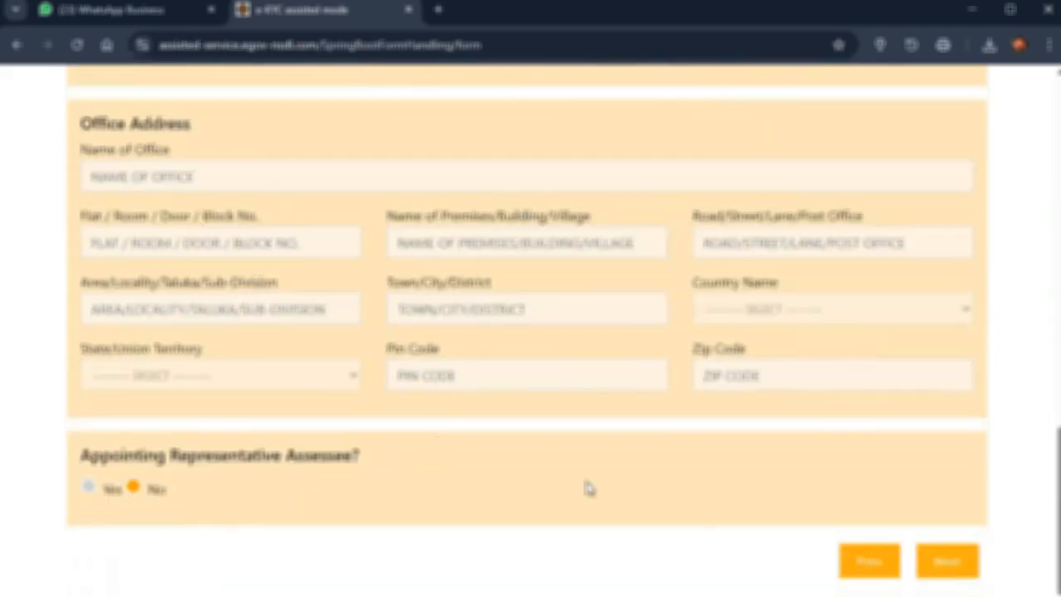
left_click(946, 566)
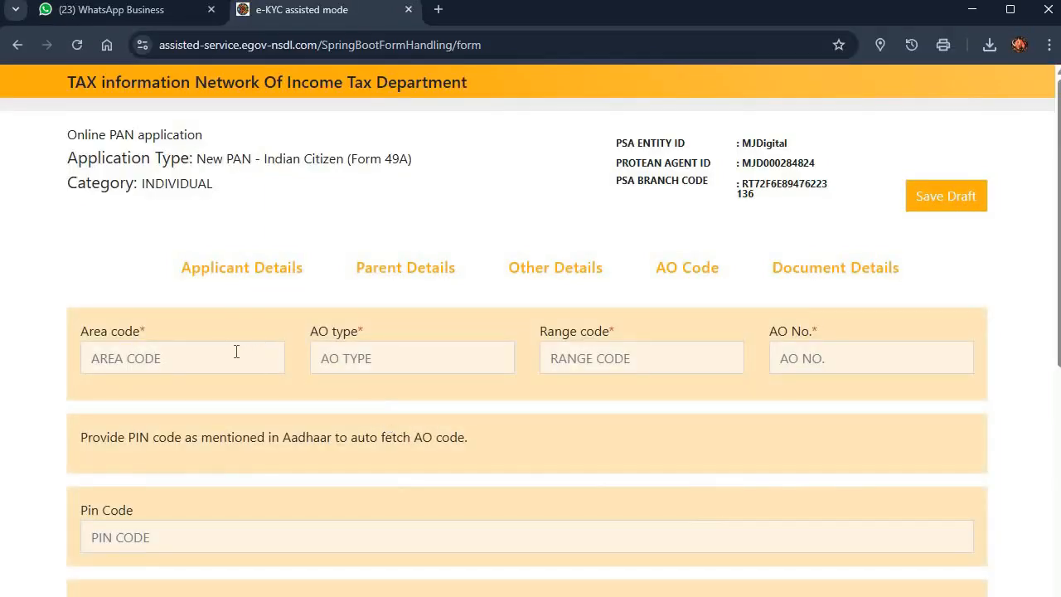
Look up AO codes for Indian Citizens with WEST BENGAL as the state.
scroll(369, 434, "down", 2)
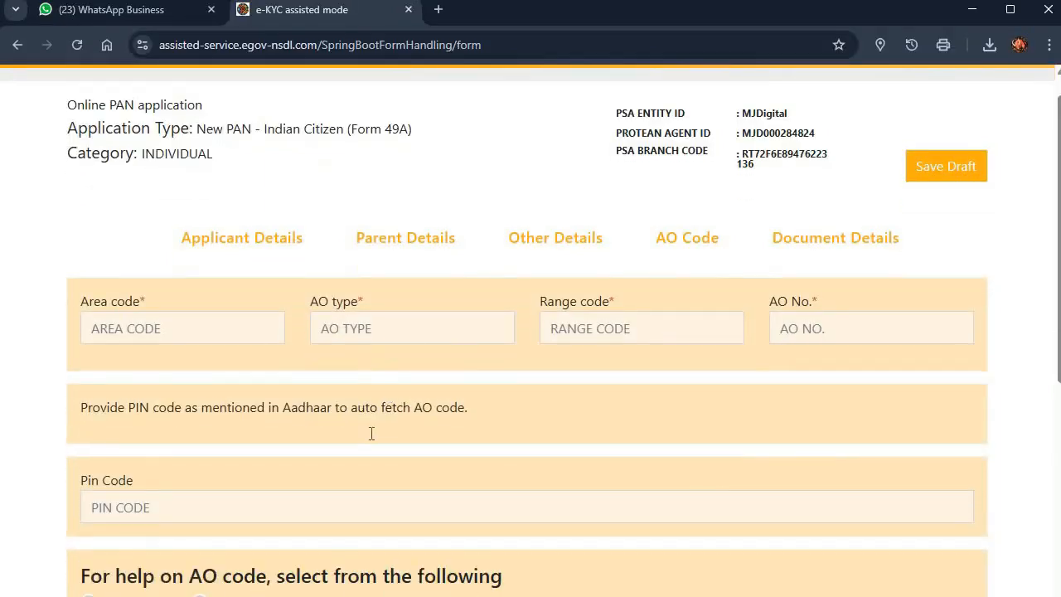
scroll(348, 421, "up", 1)
scroll(348, 421, "down", 1)
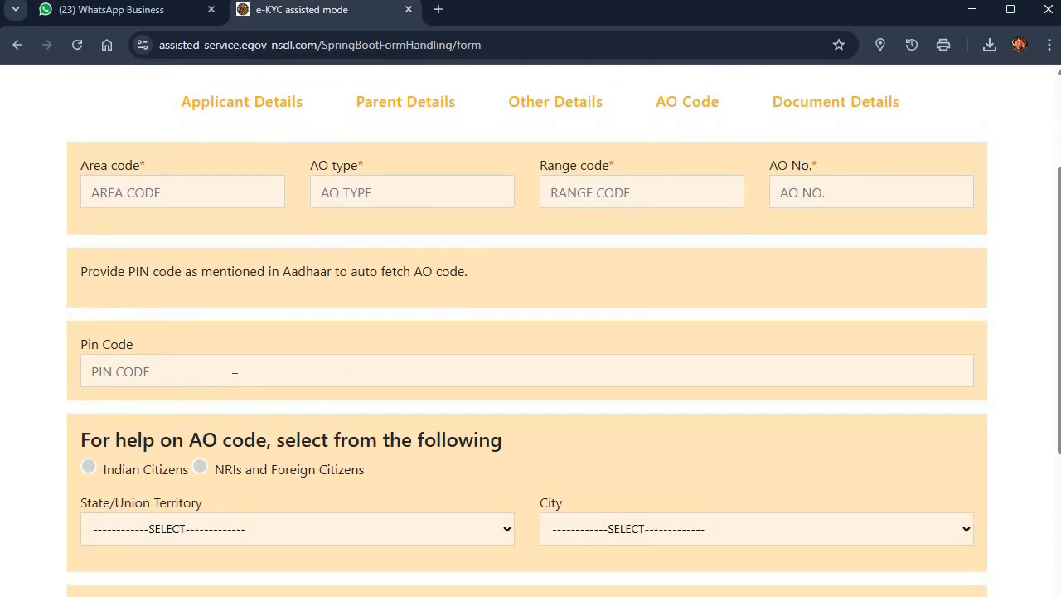
scroll(249, 432, "down", 1)
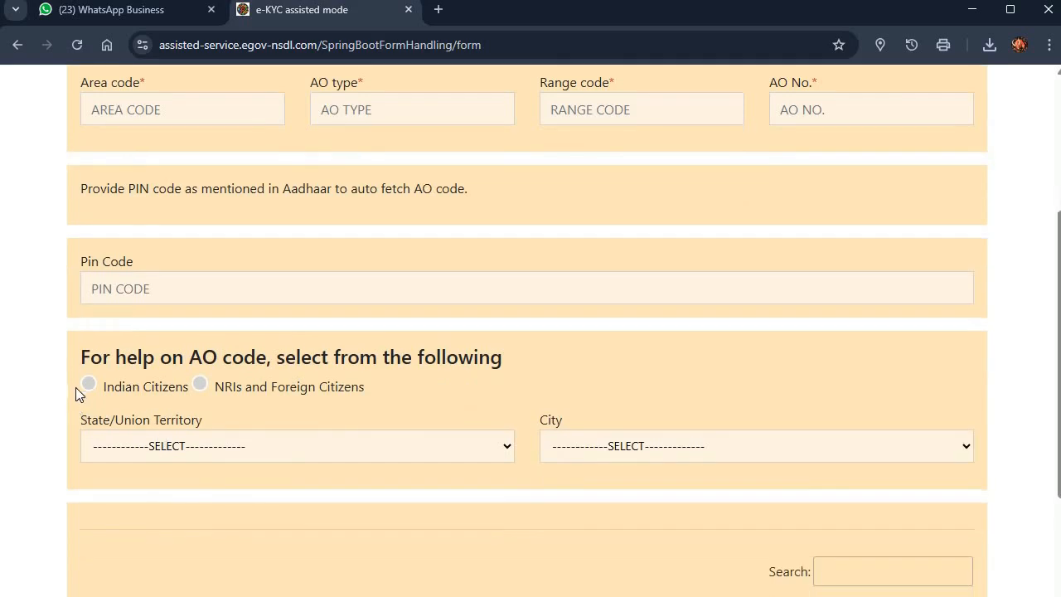
left_click(89, 387)
left_click(254, 448)
scroll(211, 354, "down", 5)
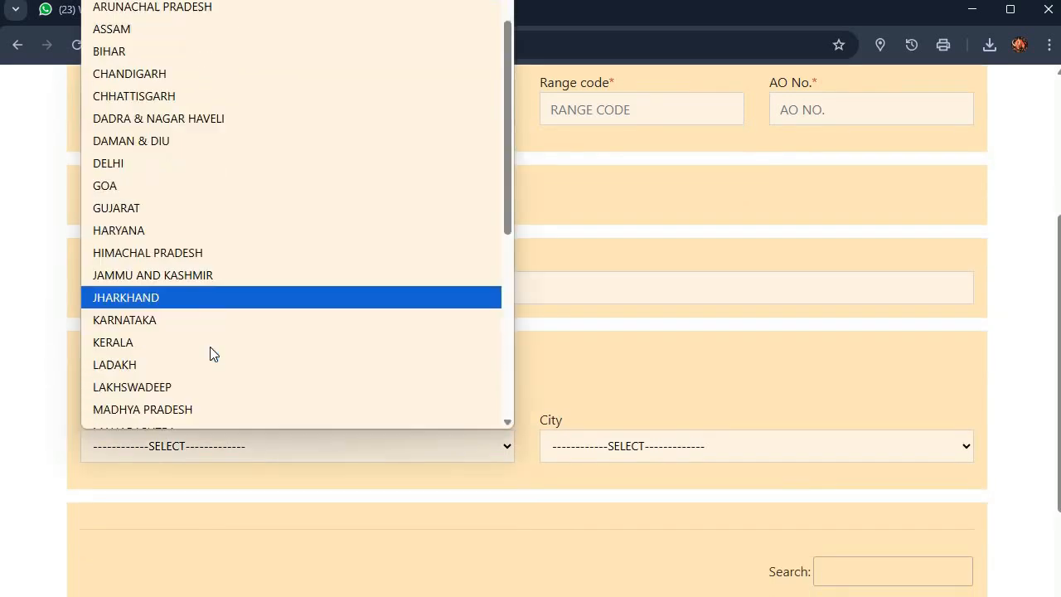
left_click(210, 407)
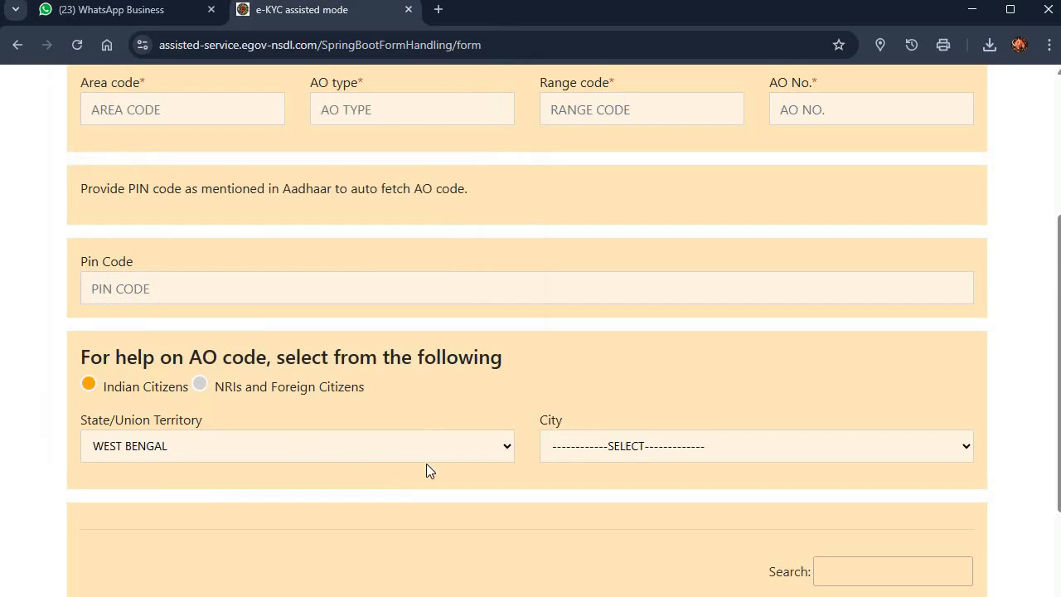
Choose HOOGLY as the city to load its AO code listings.
left_click(573, 455)
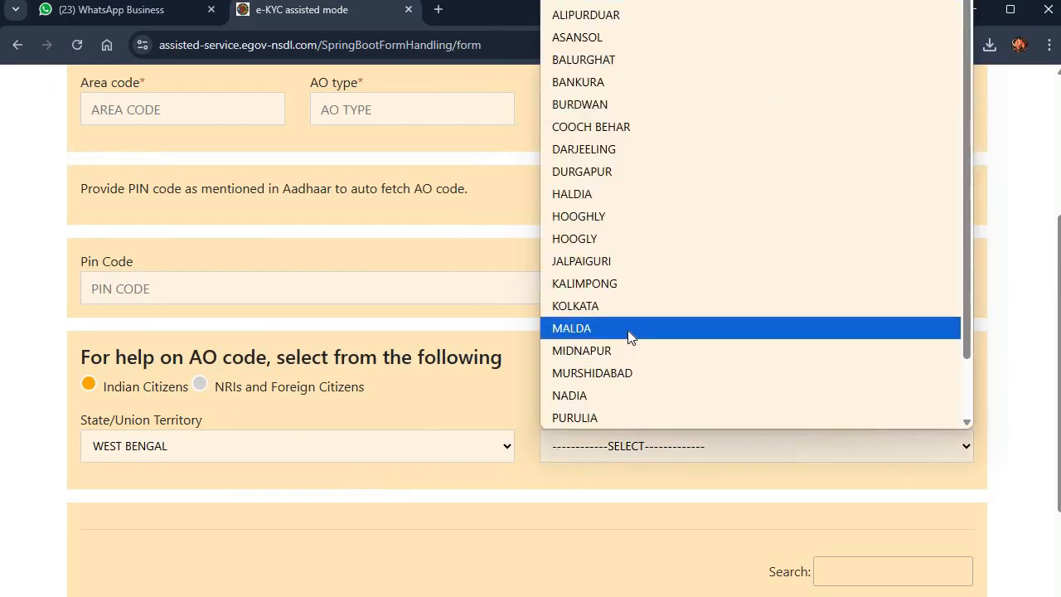
left_click(629, 214)
scroll(623, 452, "down", 1)
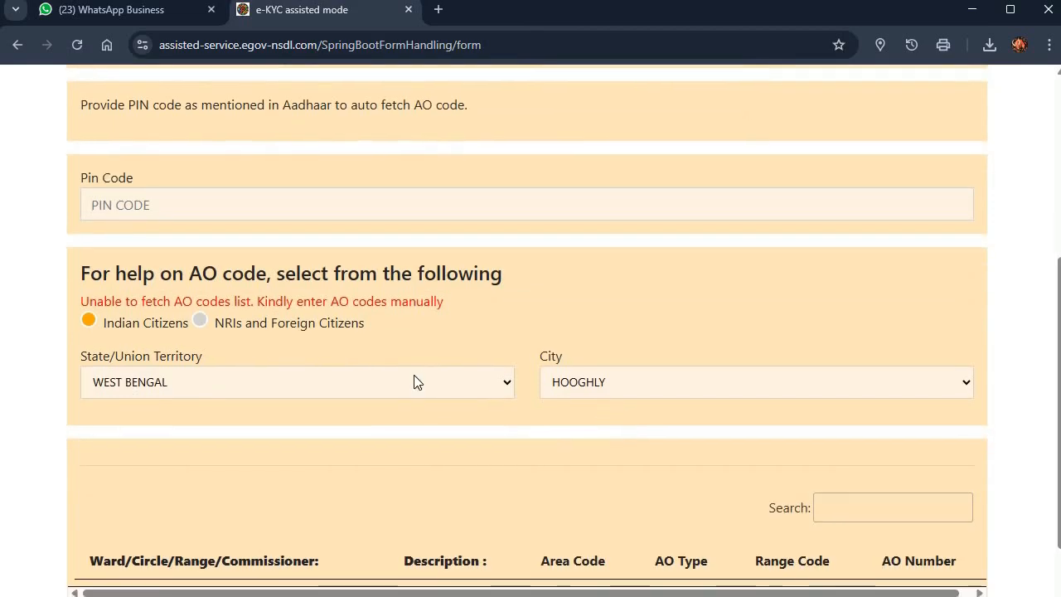
scroll(415, 382, "down", 1)
left_click_drag(792, 504, 819, 507)
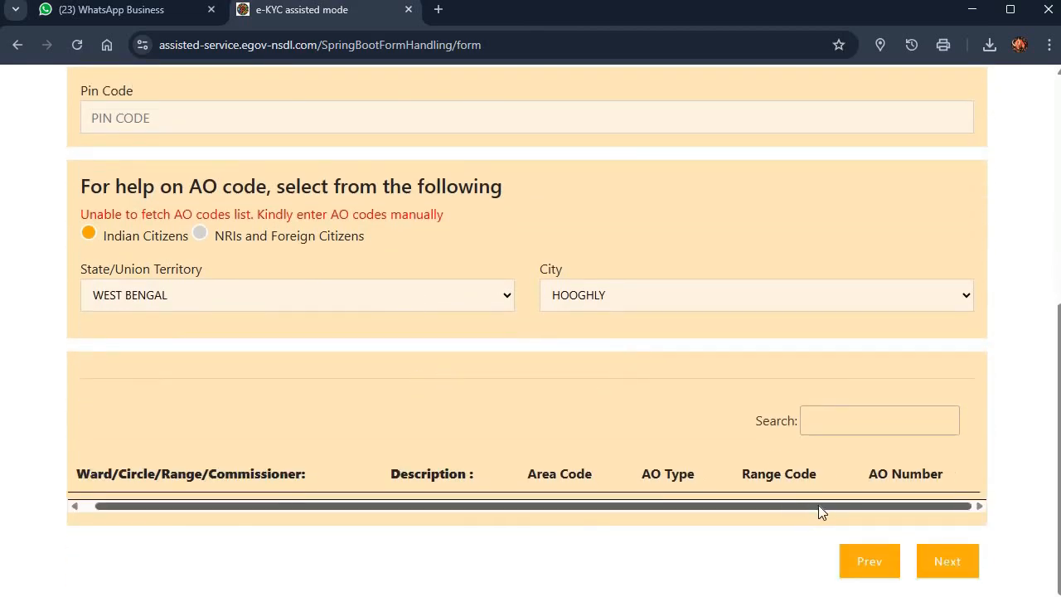
left_click(657, 295)
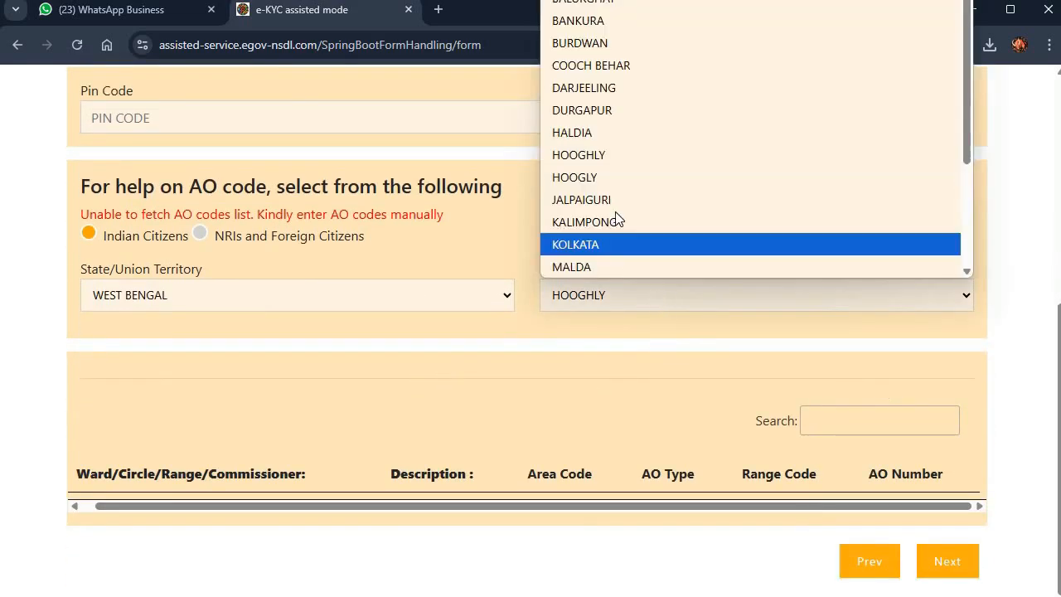
left_click(613, 179)
scroll(620, 407, "down", 1)
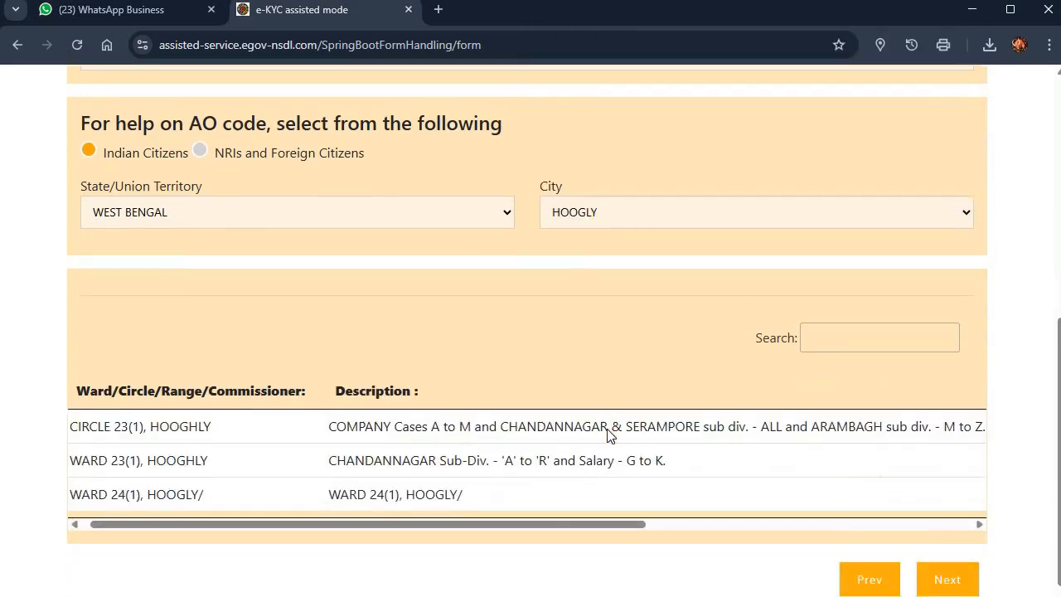
left_click_drag(591, 507, 938, 554)
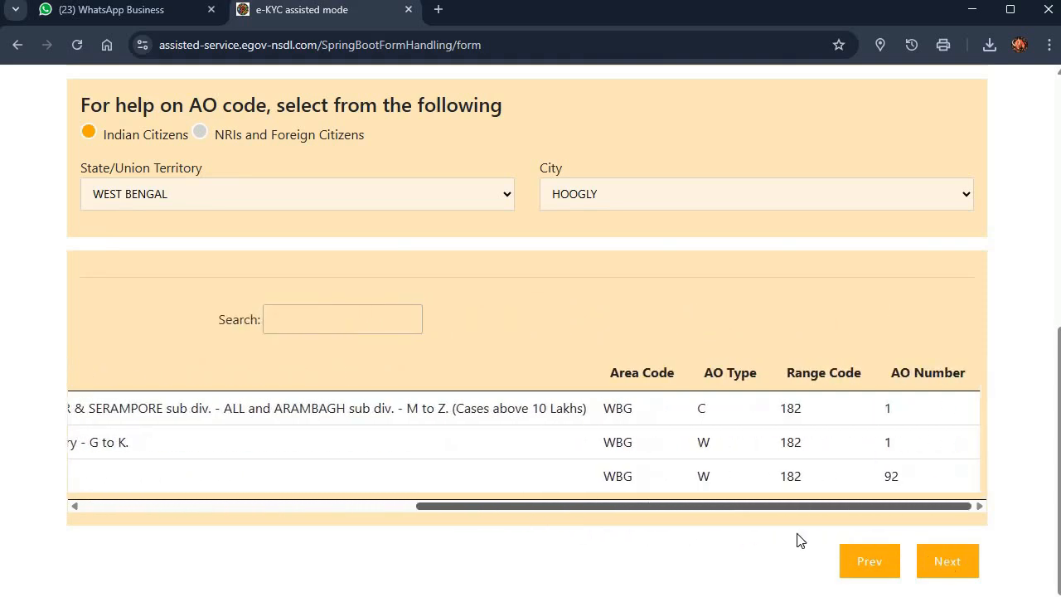
Apply the Hoogly row's AO code: Area WBG, type C, Range 182, AO No. 1.
double_click(612, 442)
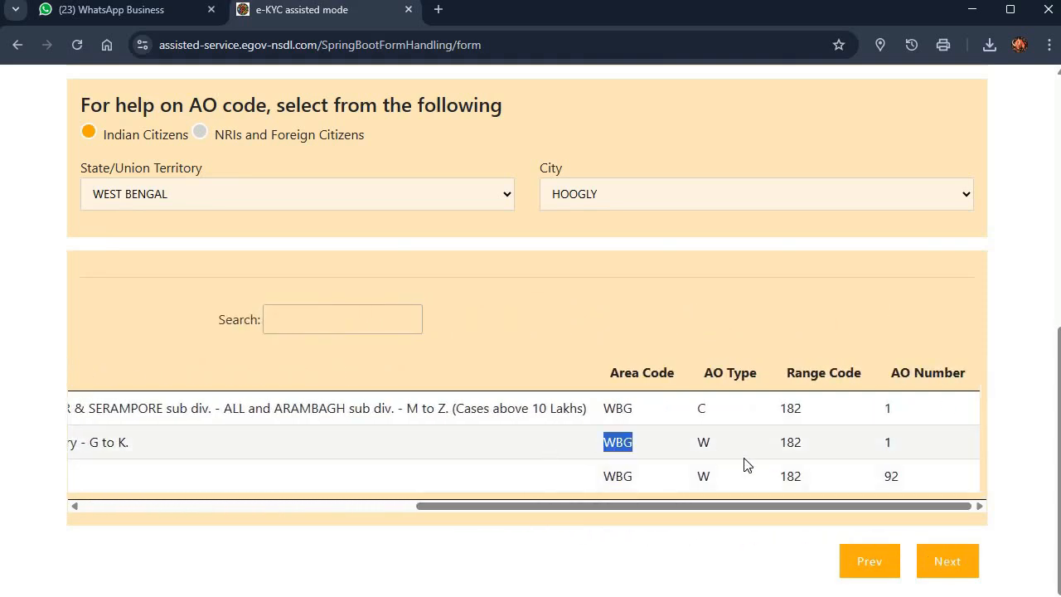
left_click_drag(746, 466, 722, 434)
scroll(486, 390, "up", 2)
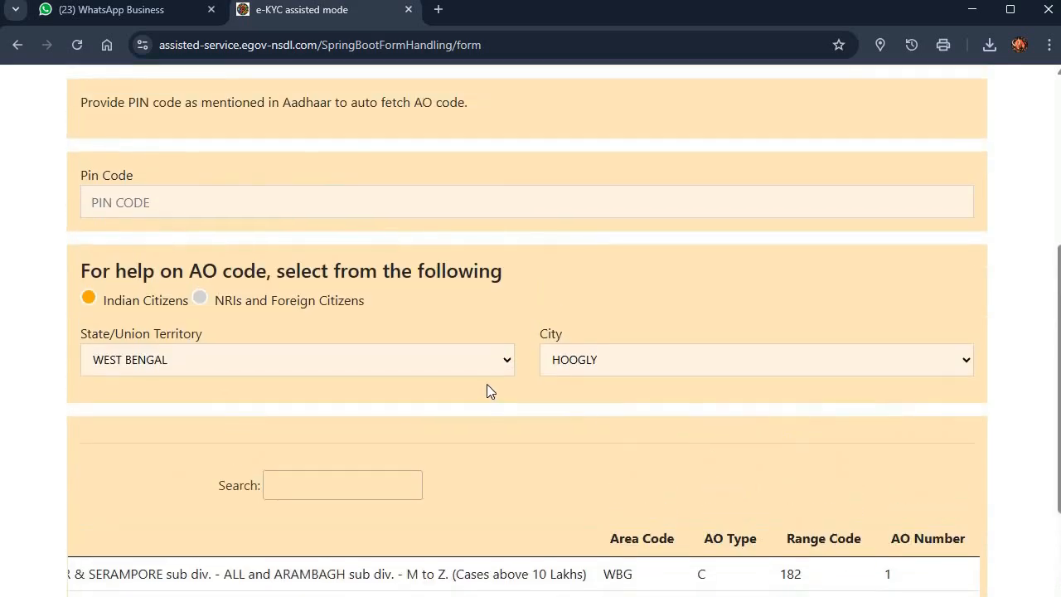
scroll(487, 390, "up", 2)
scroll(487, 390, "down", 4)
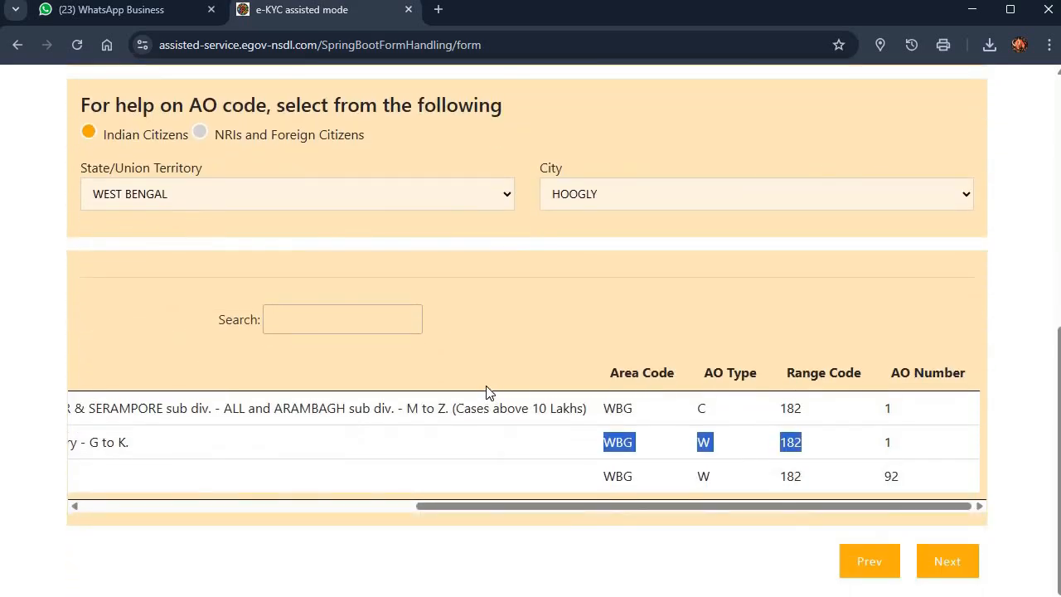
scroll(487, 390, "up", 2)
scroll(487, 390, "down", 1)
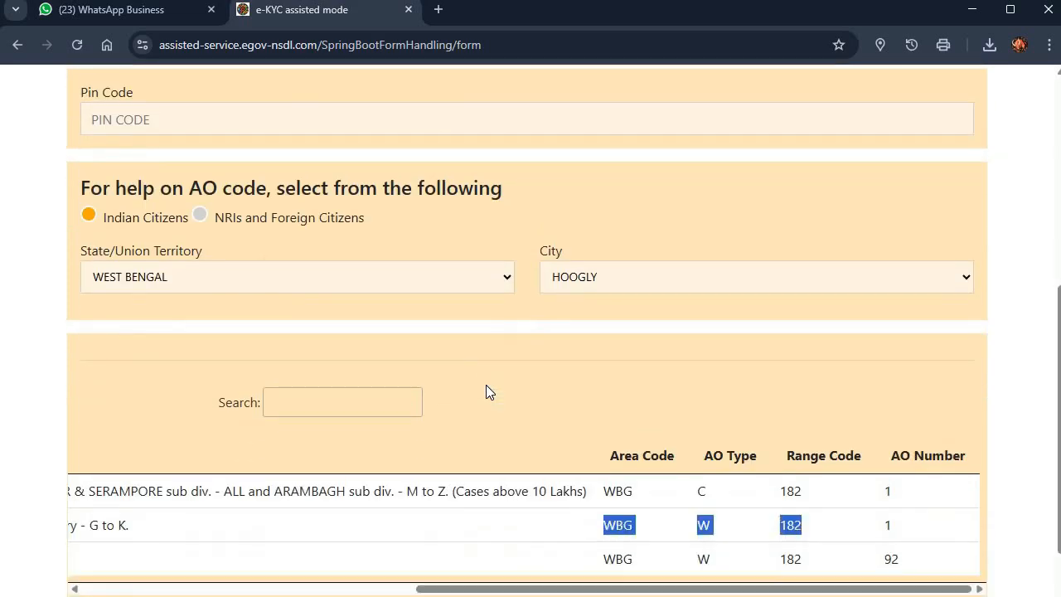
scroll(487, 390, "down", 1)
left_click(608, 406)
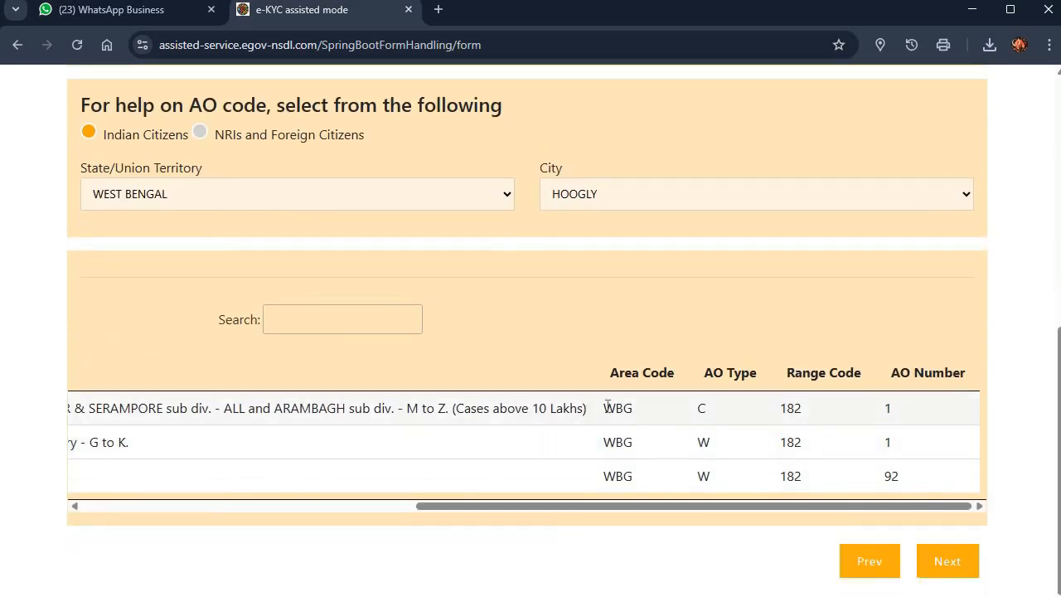
left_click_drag(607, 408, 635, 433)
scroll(577, 398, "up", 4)
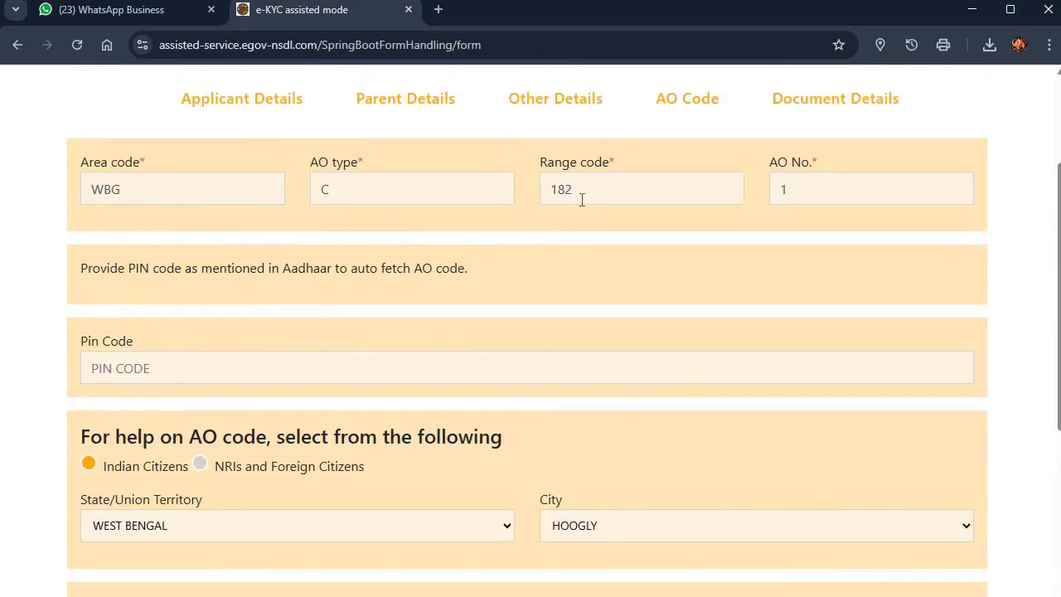
scroll(653, 295, "down", 3)
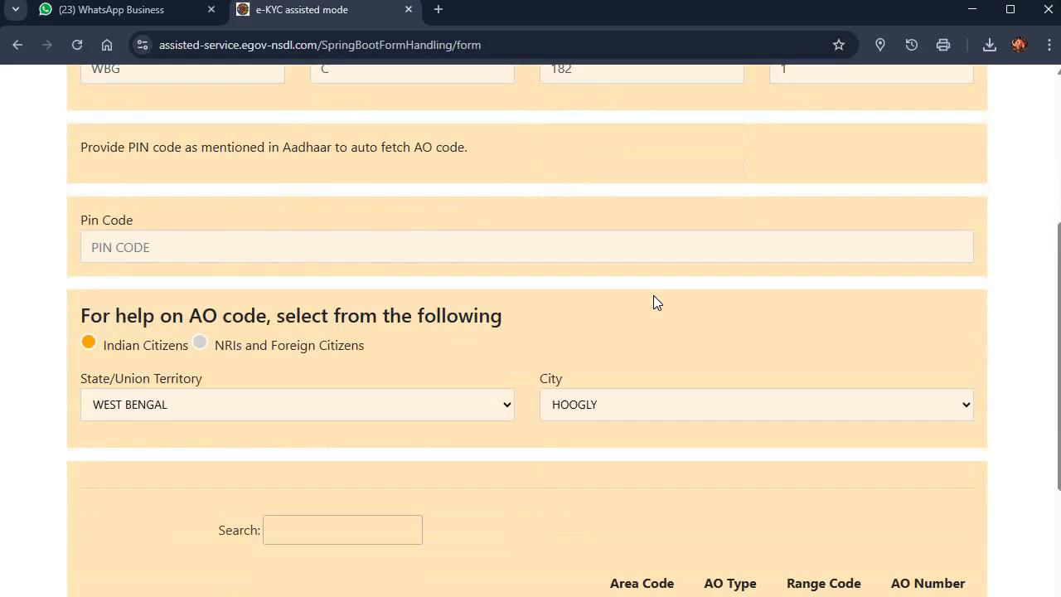
scroll(653, 296, "up", 3)
scroll(663, 289, "up", 1)
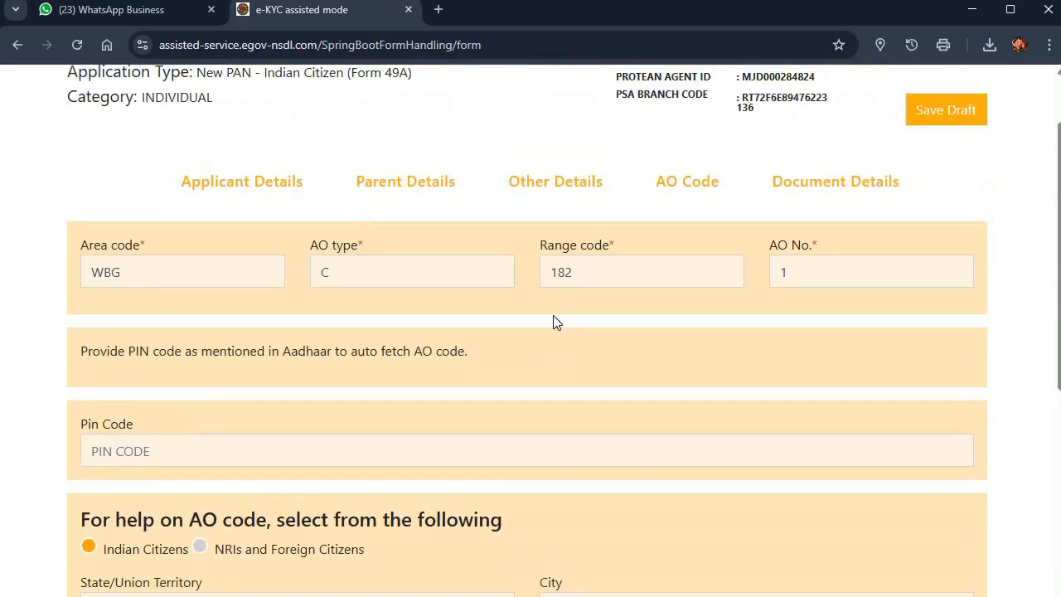
scroll(590, 343, "down", 5)
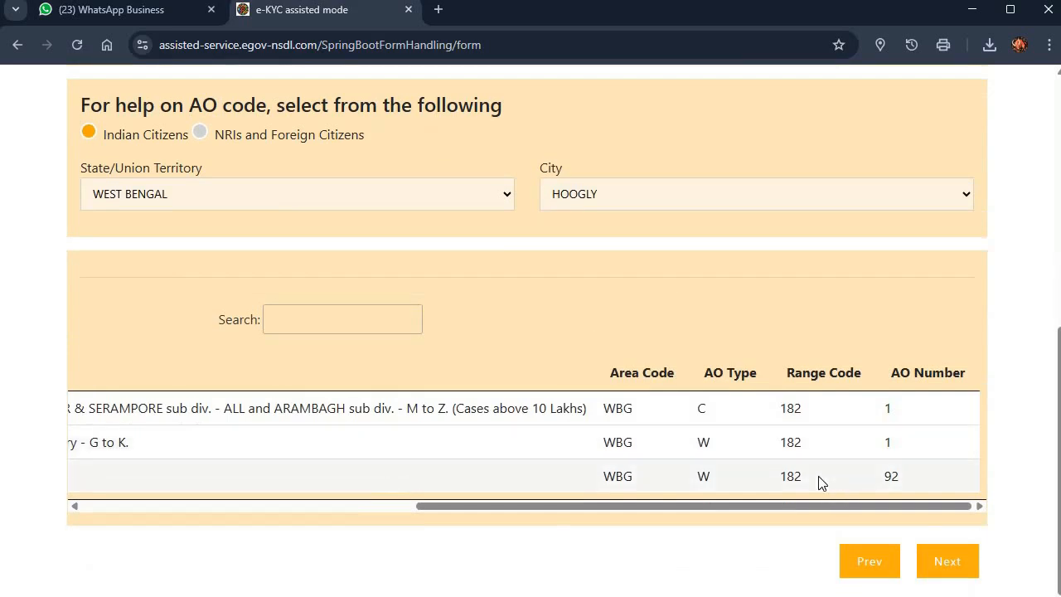
On the document details page, enter the place of application and submit the form for review.
left_click(948, 561)
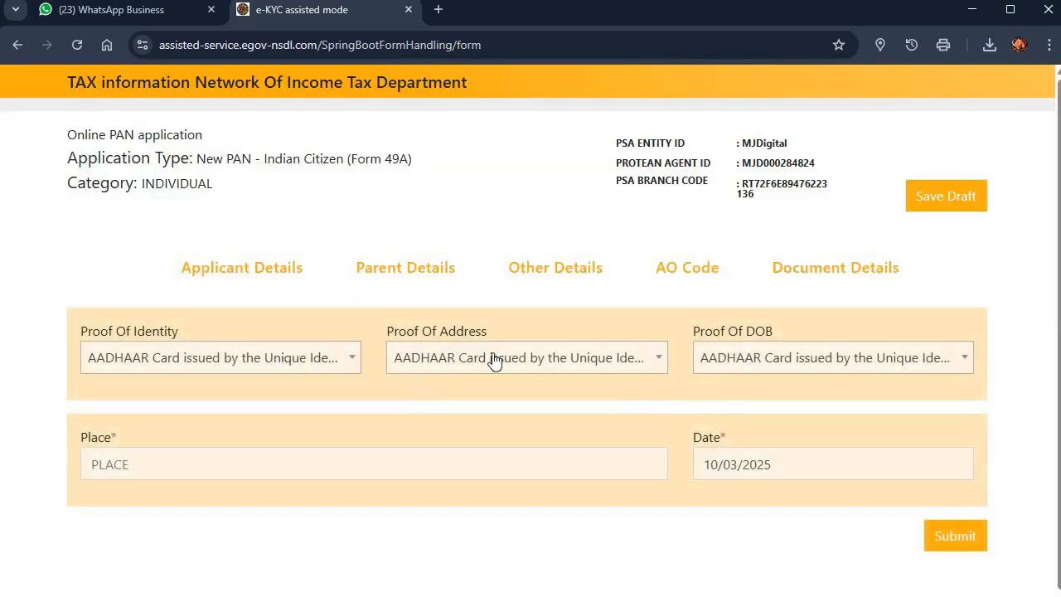
left_click(157, 461)
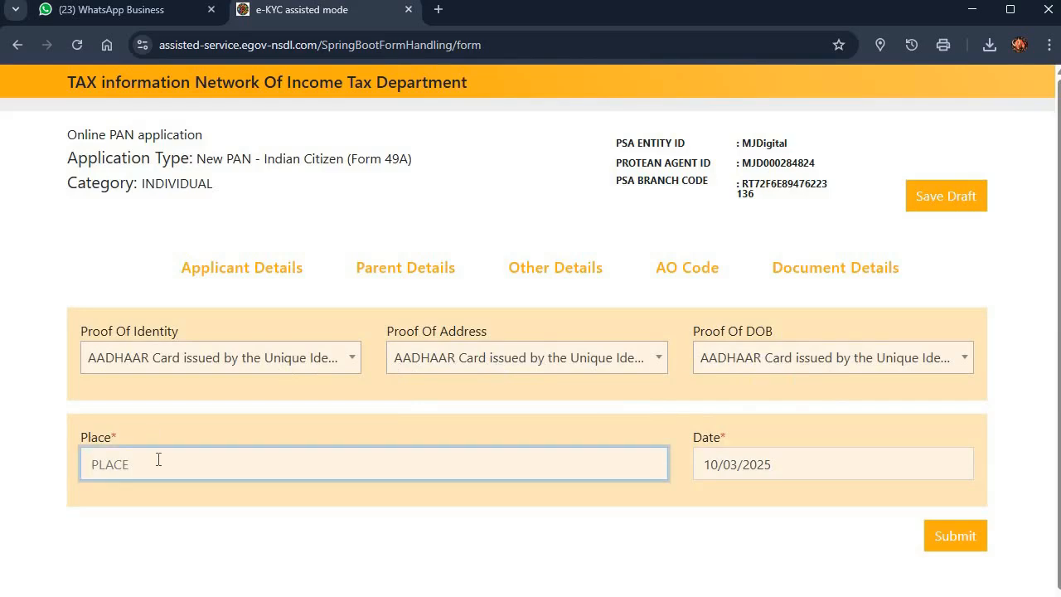
type("ARAMBAGH HOOGHLY")
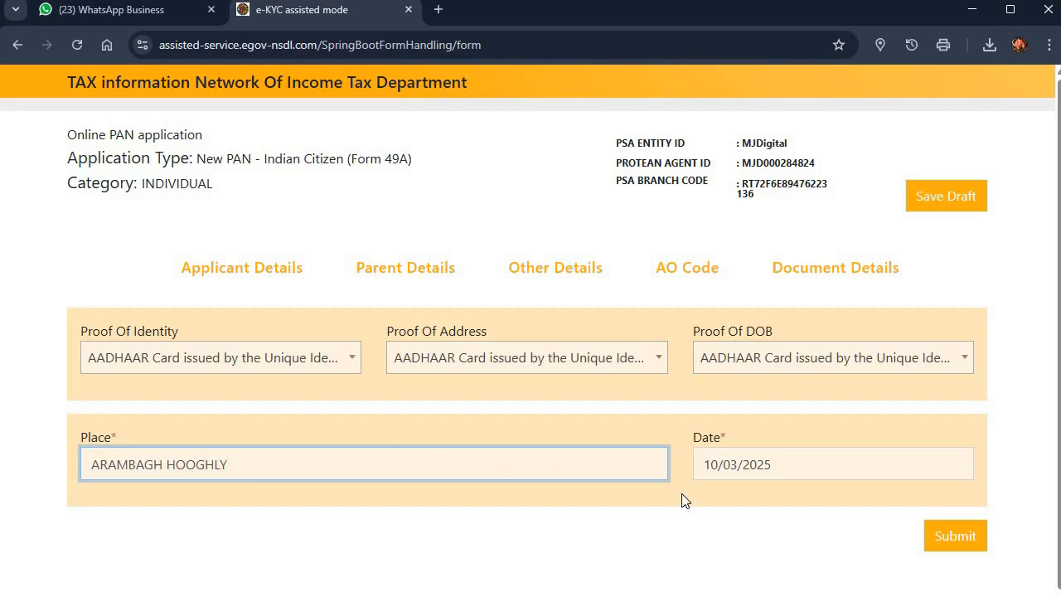
left_click(955, 535)
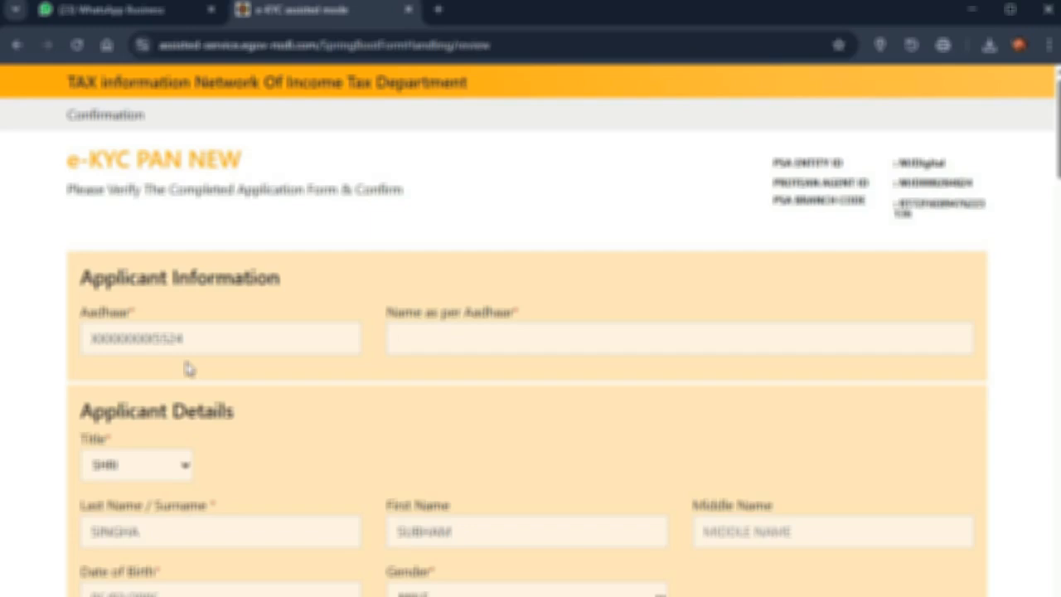
Check every section of the application review page and confirm the details.
scroll(187, 370, "down", 2)
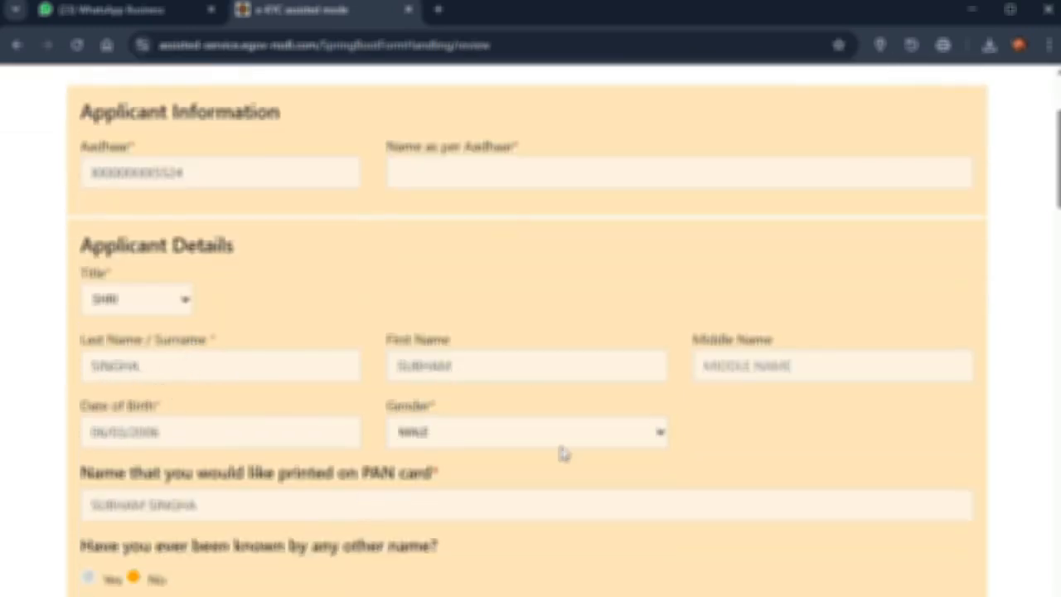
scroll(372, 437, "down", 2)
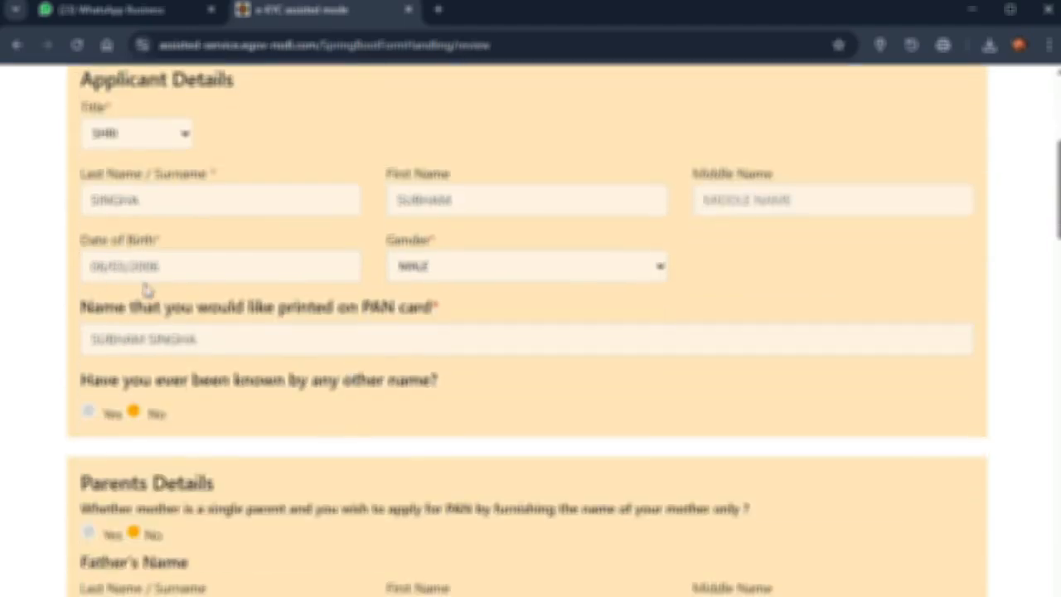
scroll(227, 286, "down", 4)
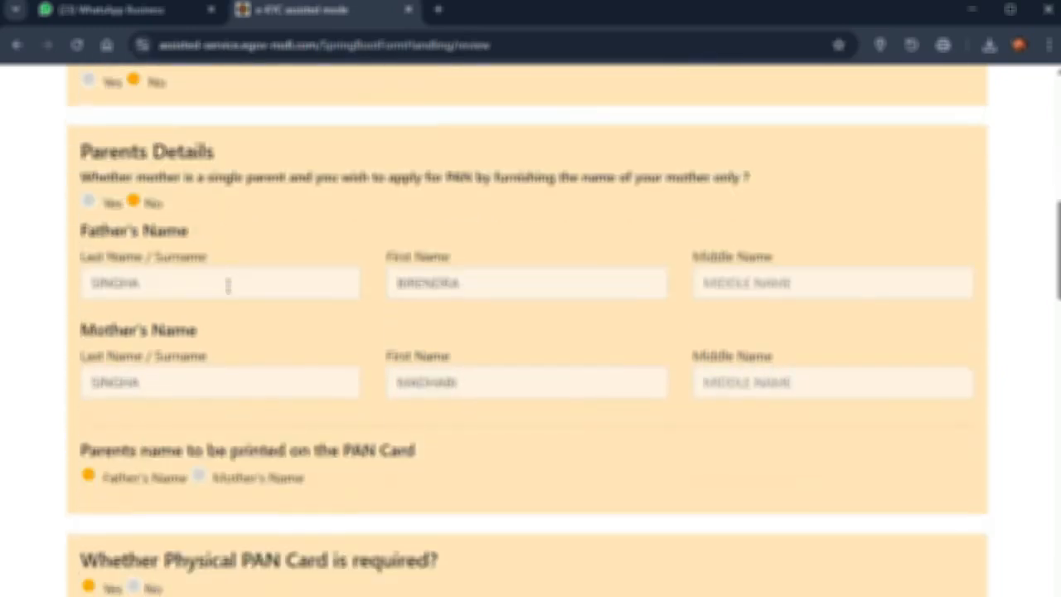
scroll(227, 286, "up", 2)
scroll(249, 364, "down", 1)
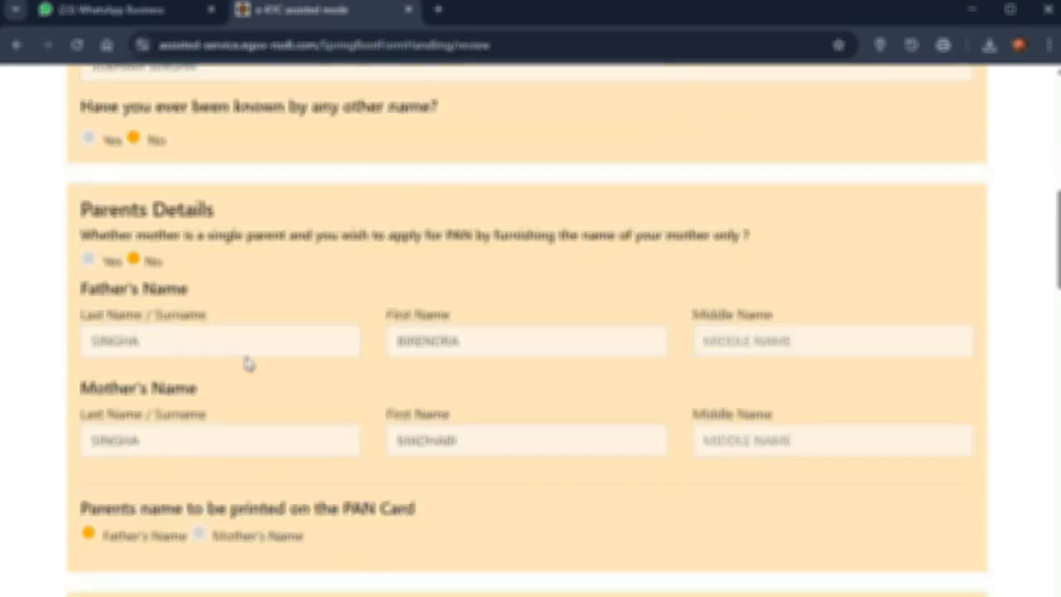
scroll(249, 364, "down", 1)
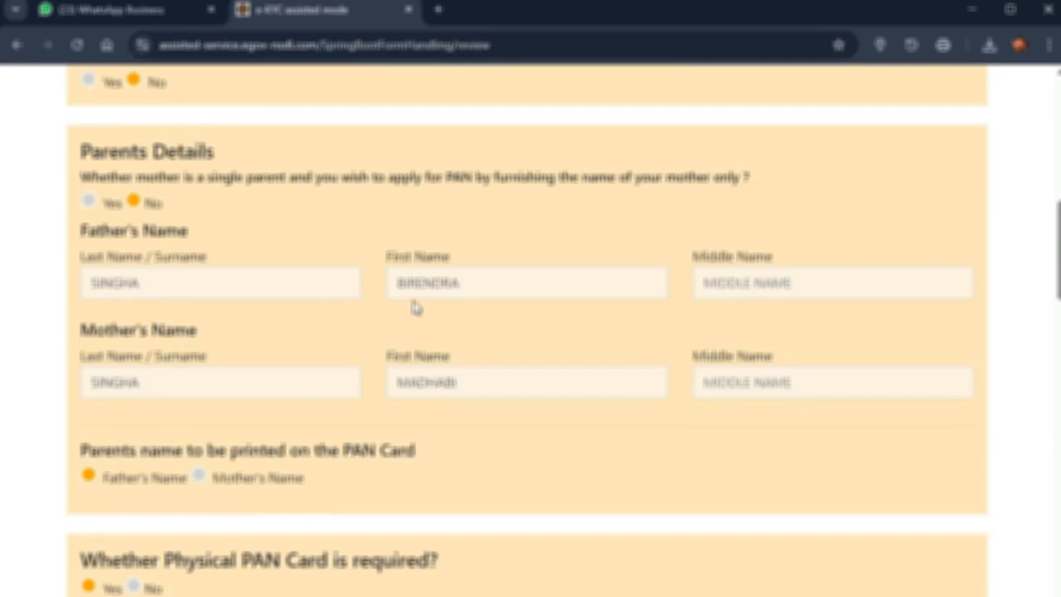
scroll(365, 343, "down", 2)
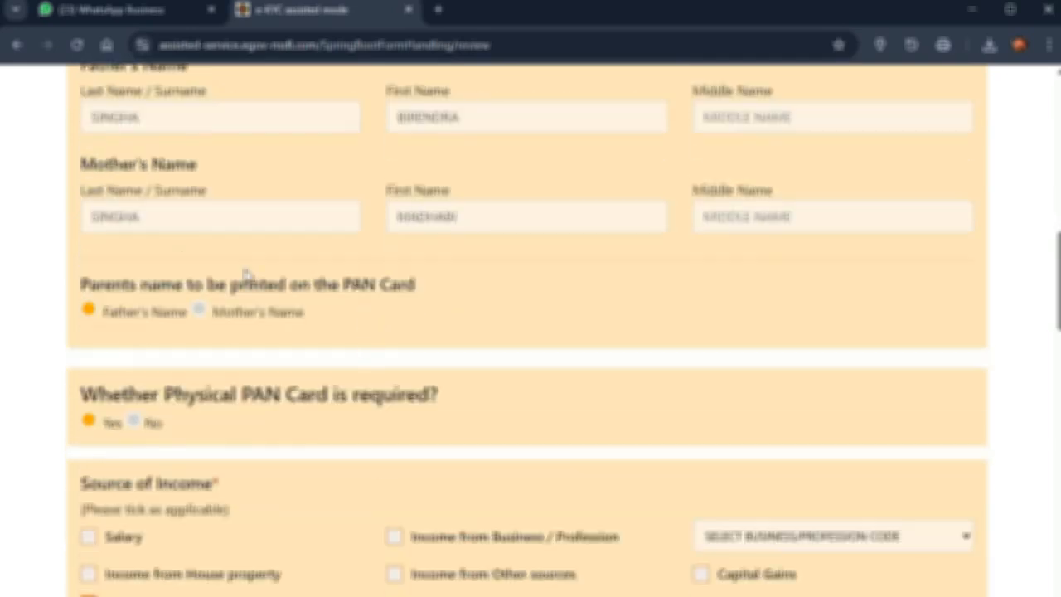
scroll(432, 289, "down", 1)
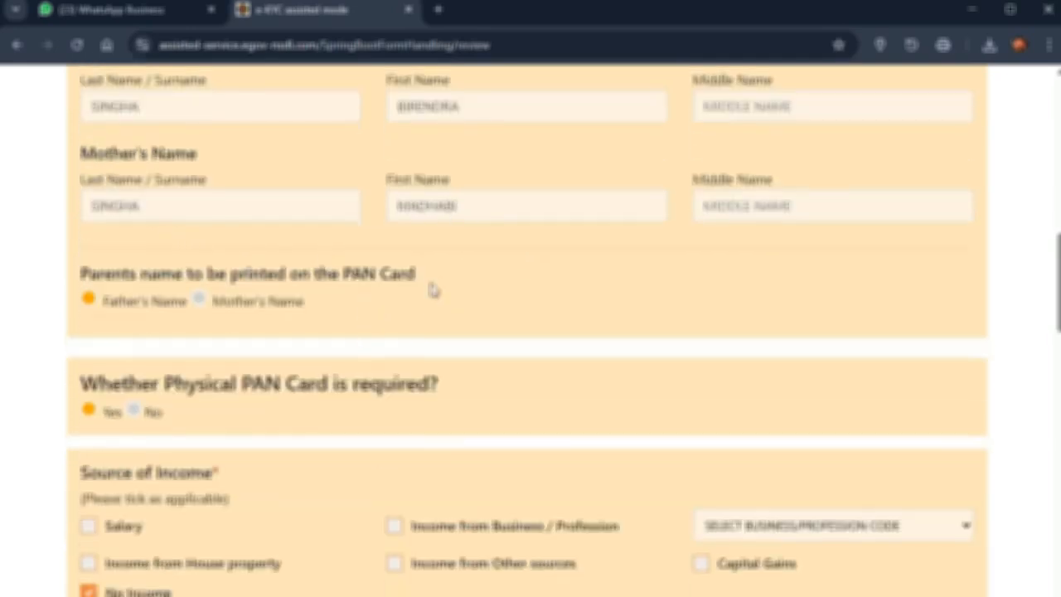
scroll(431, 290, "down", 5)
scroll(325, 289, "down", 2)
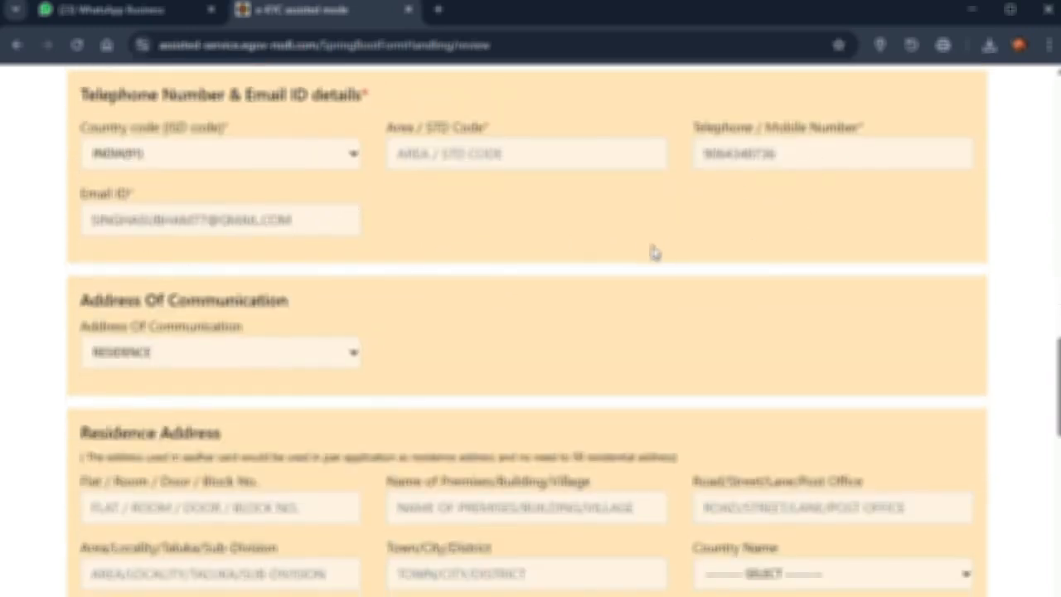
scroll(403, 316, "down", 8)
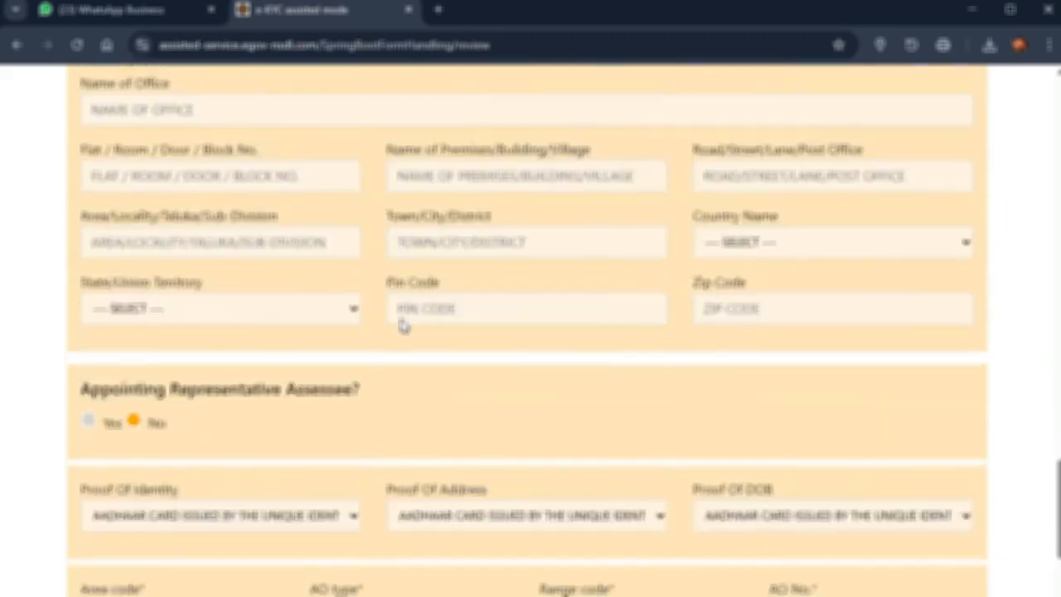
scroll(403, 325, "down", 3)
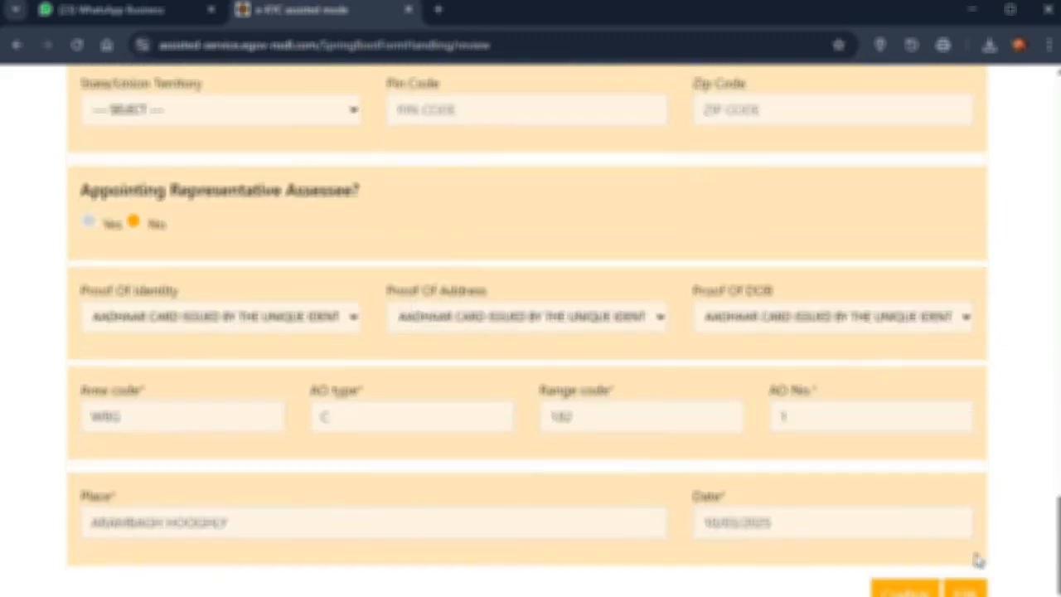
left_click(914, 589)
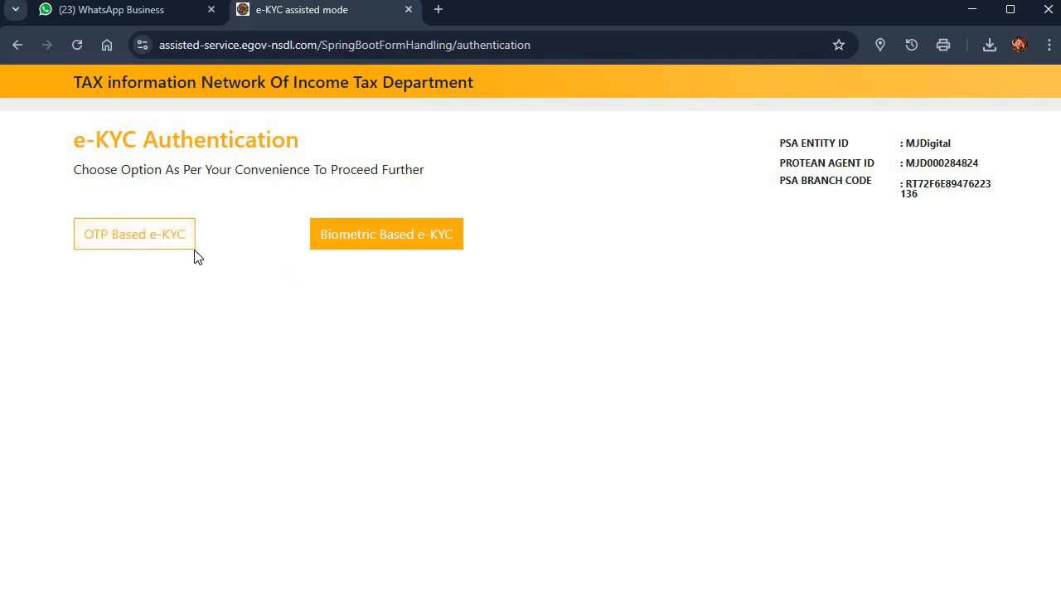
Authenticate via OTP-based e-KYC using the mobile OTP and acknowledge the success message.
left_click(151, 242)
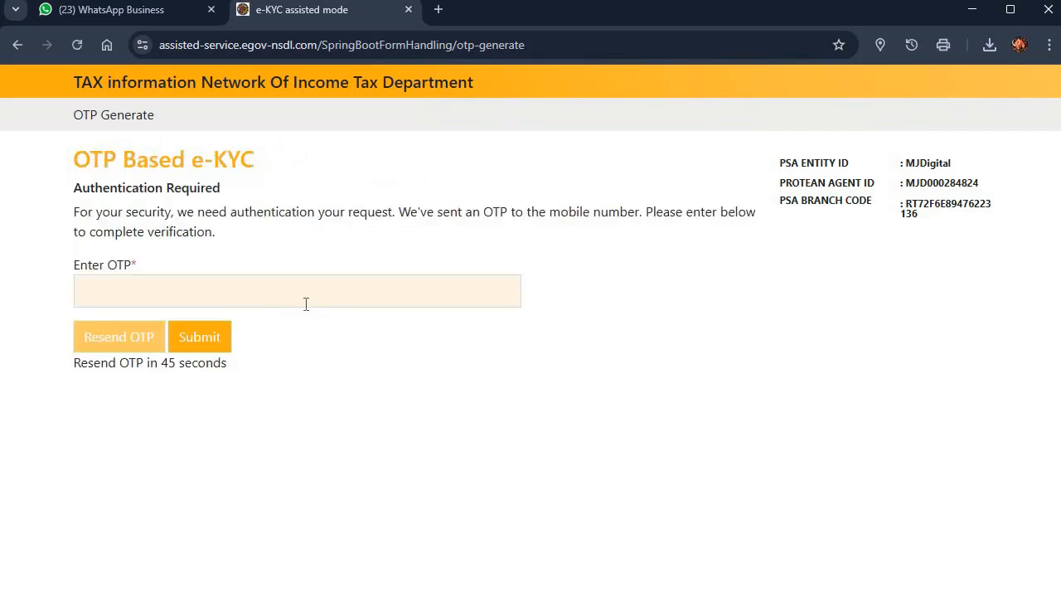
left_click(301, 293)
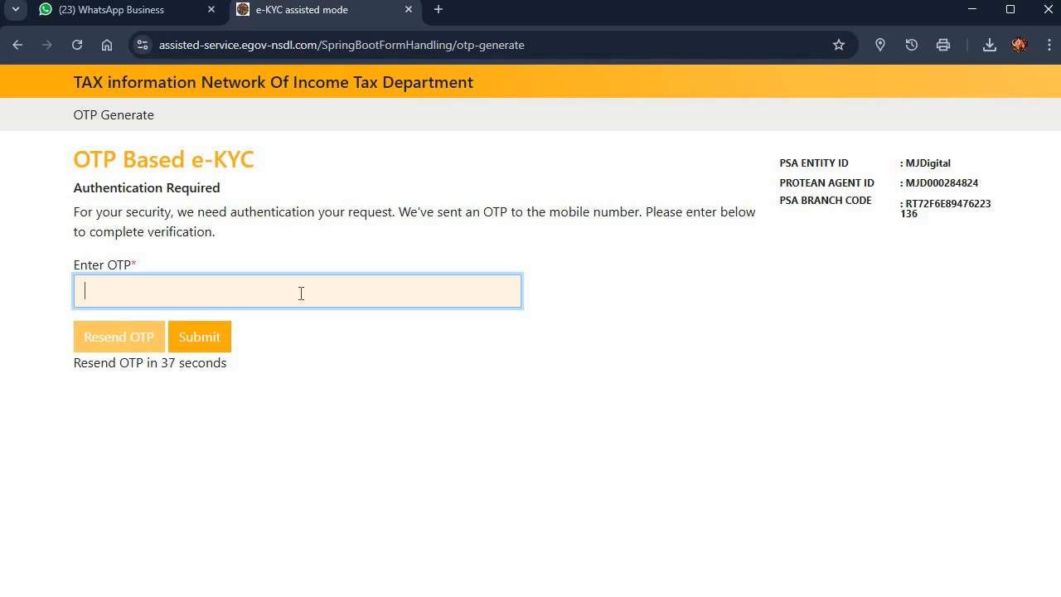
left_click(196, 342)
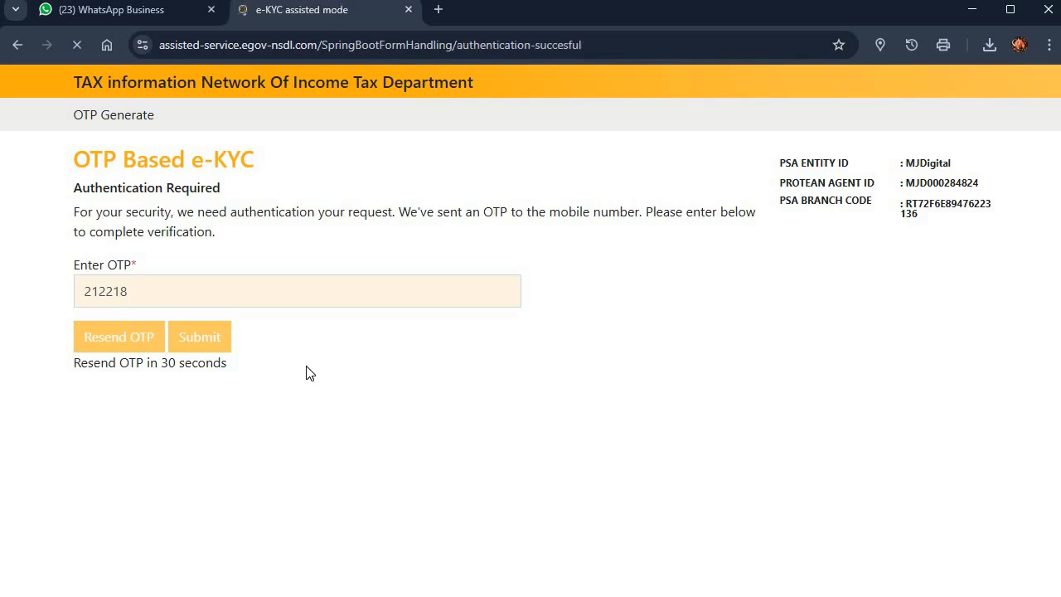
left_click(535, 349)
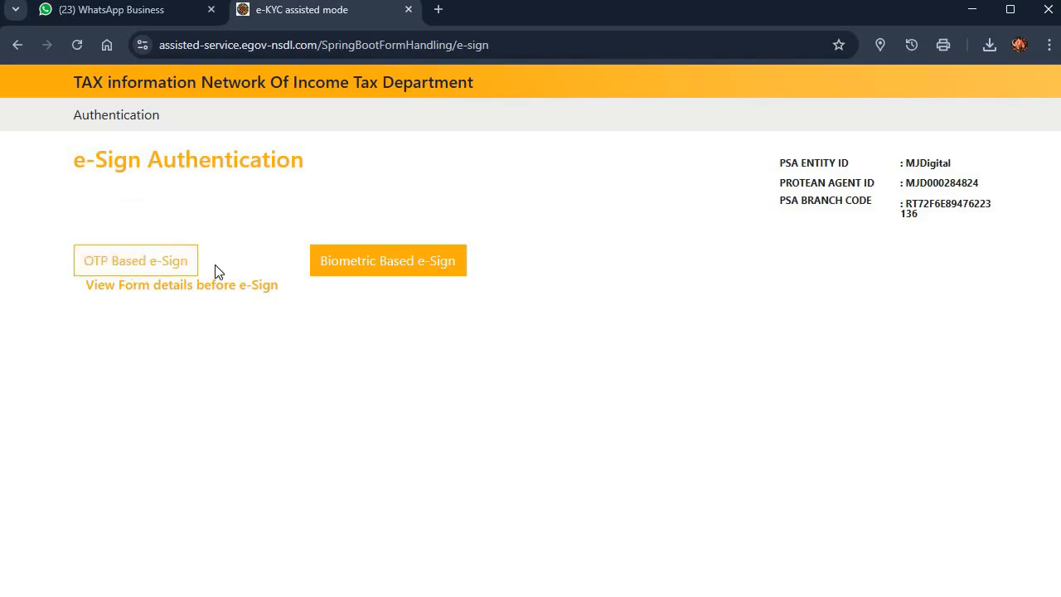
Choose OTP-based e-Sign, give consent, and enter the Aadhaar number.
left_click(162, 264)
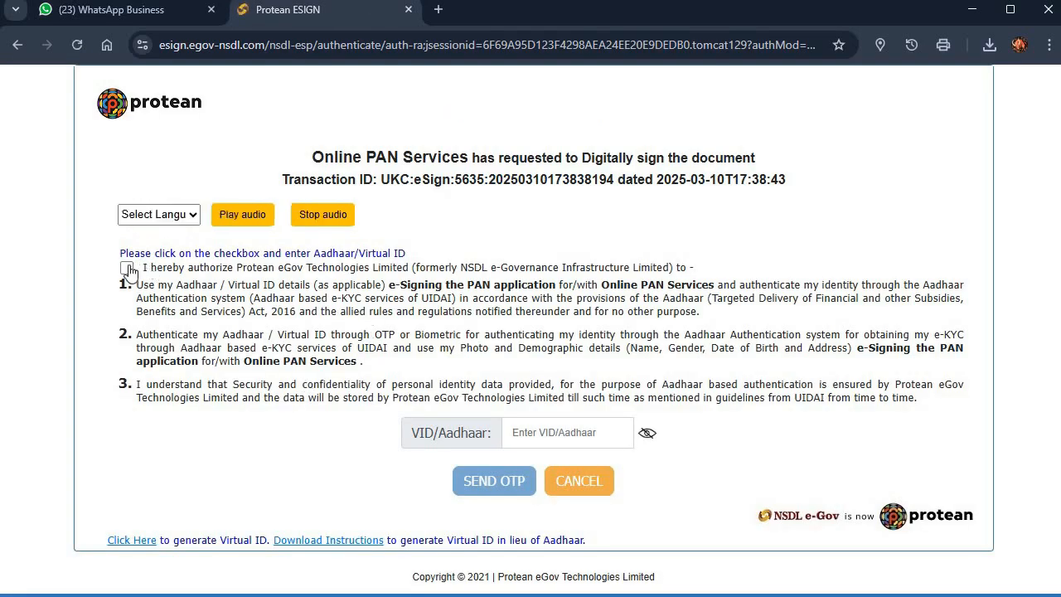
left_click(127, 268)
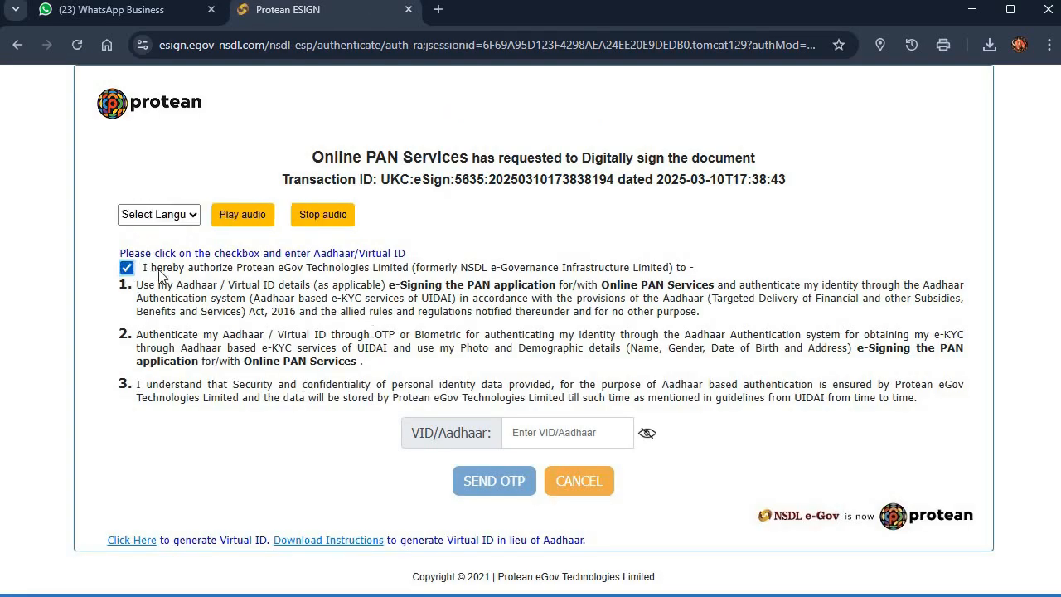
left_click(542, 437)
type("1")
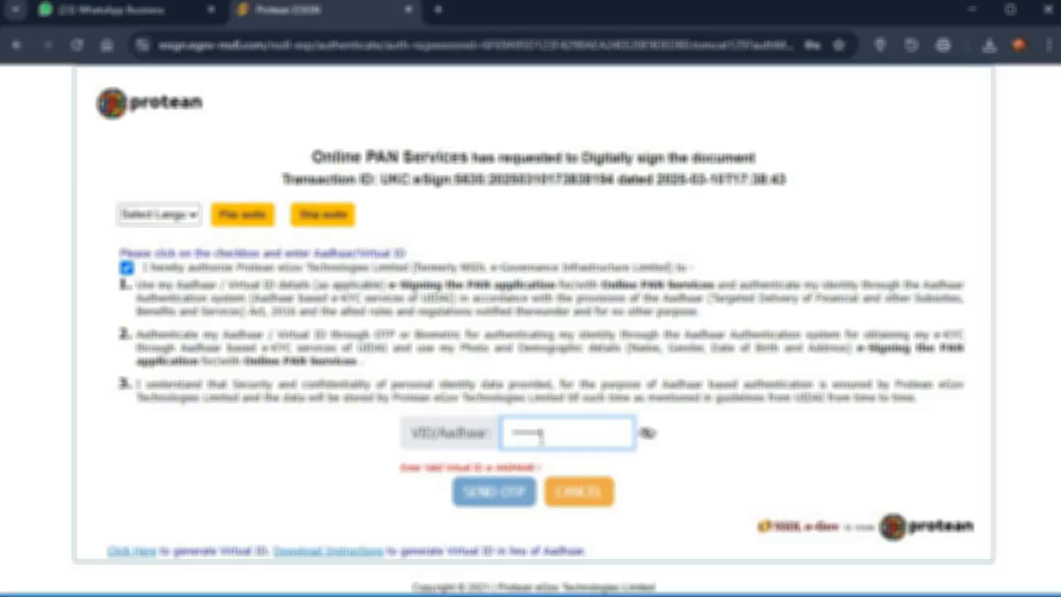
type("•••••••••••")
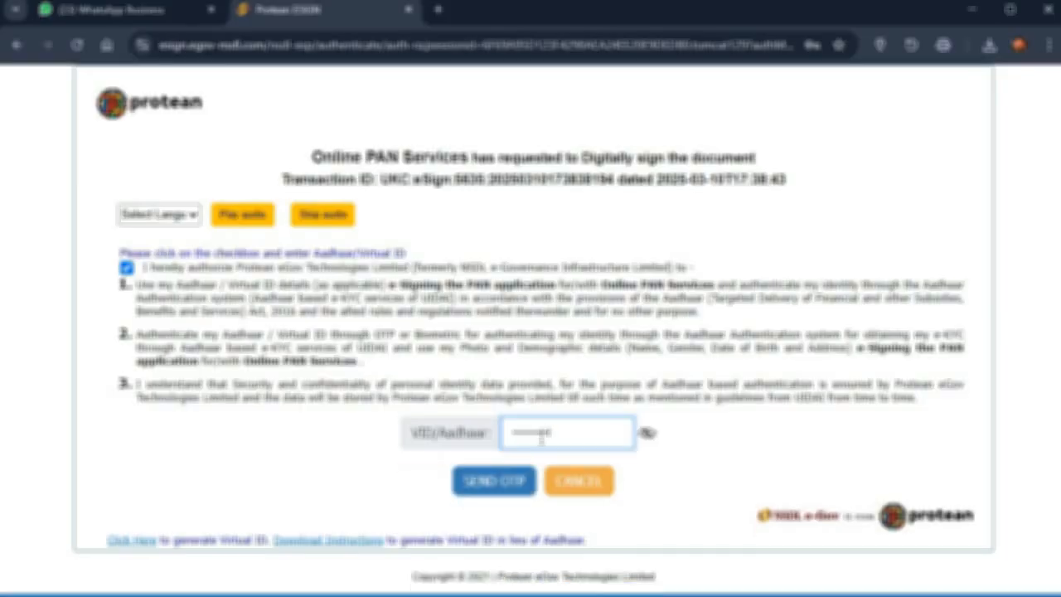
left_click(647, 437)
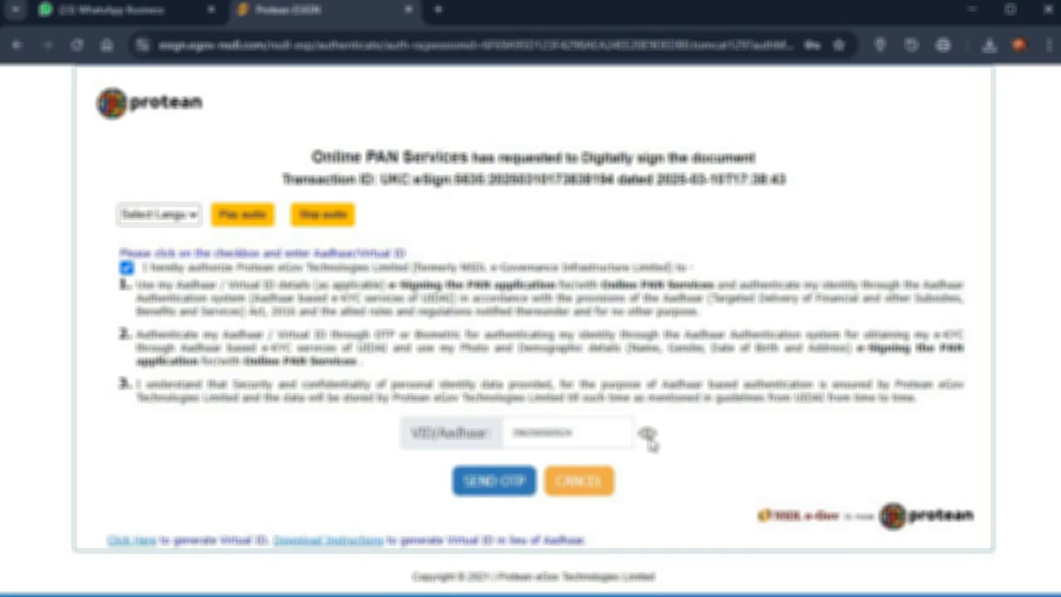
left_click(649, 440)
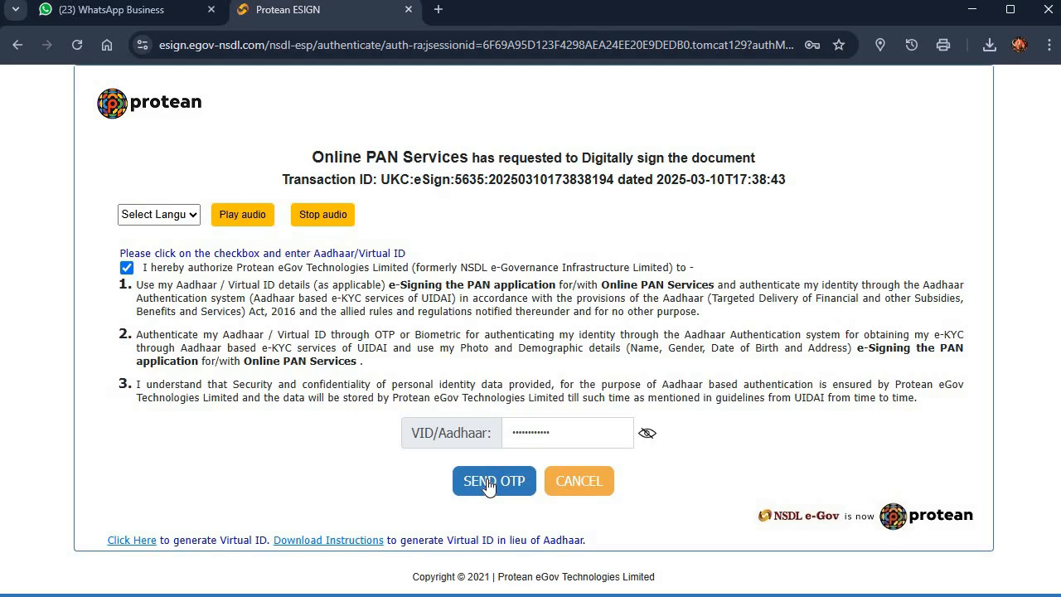
Request the e-sign OTP, enter the received code, and verify it.
left_click(490, 487)
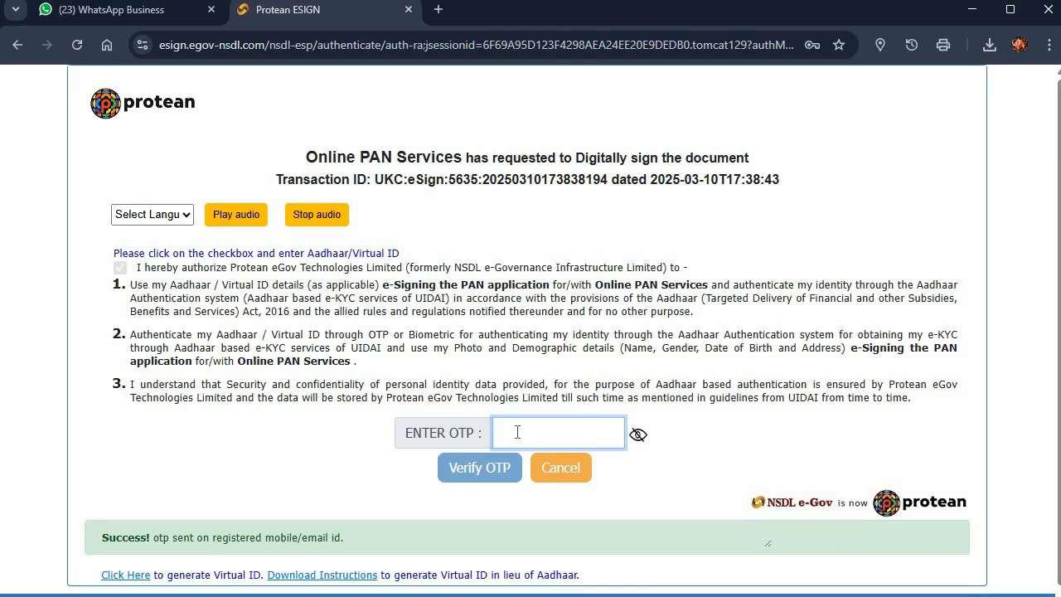
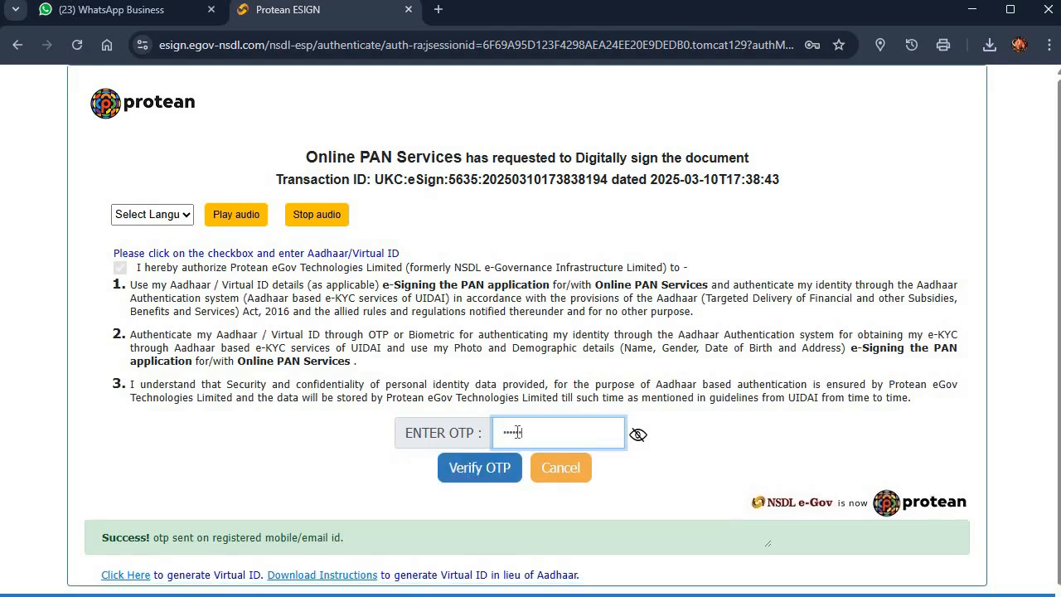
left_click(441, 470)
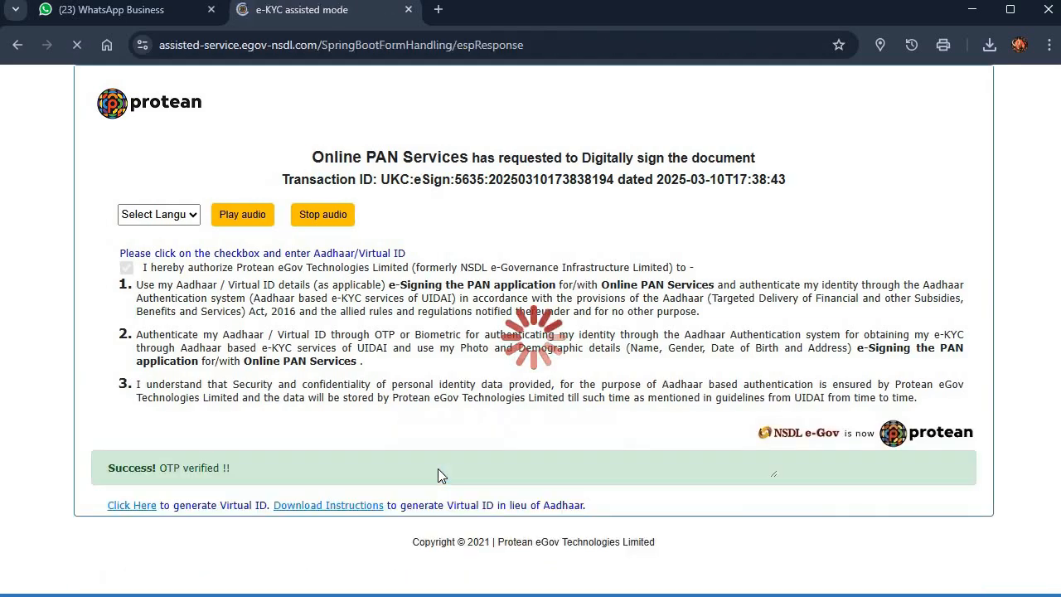